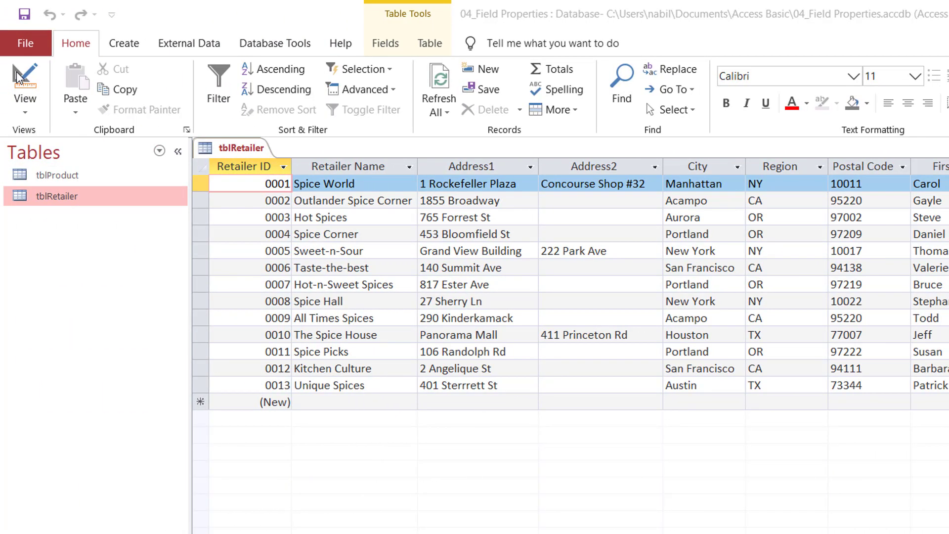
In Design view, set the strRegion field's Required property to Yes.
{"action": "left_click", "coordinate": [17, 75]}
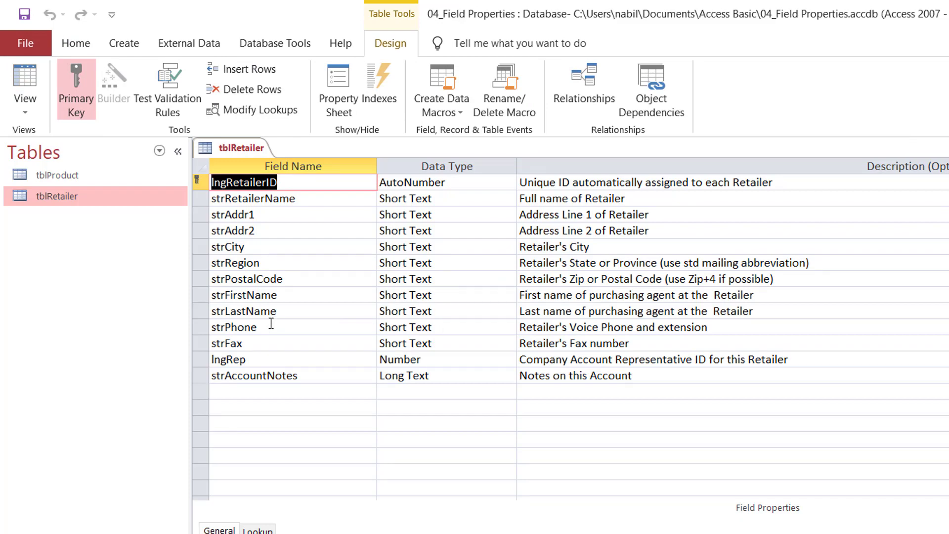
{"action": "left_click", "coordinate": [282, 266]}
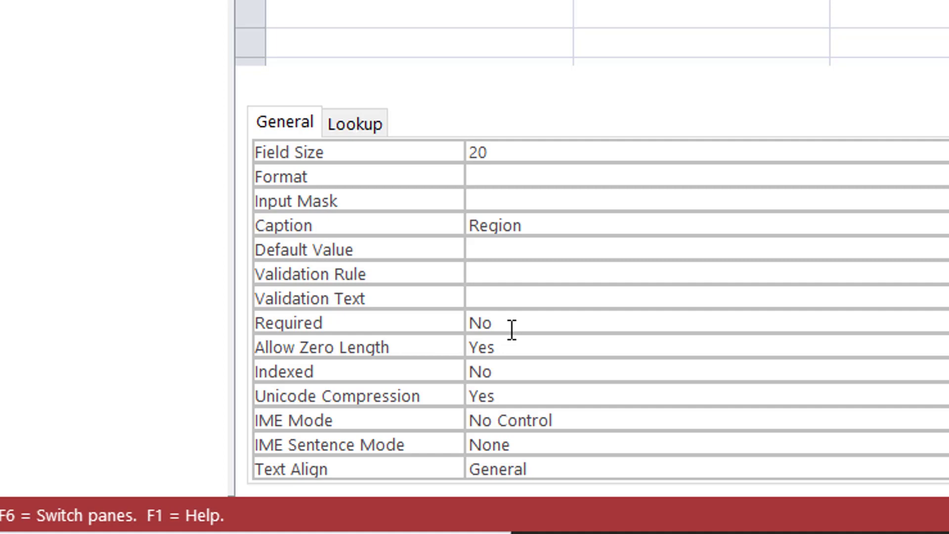
{"action": "double_click", "coordinate": [510, 329]}
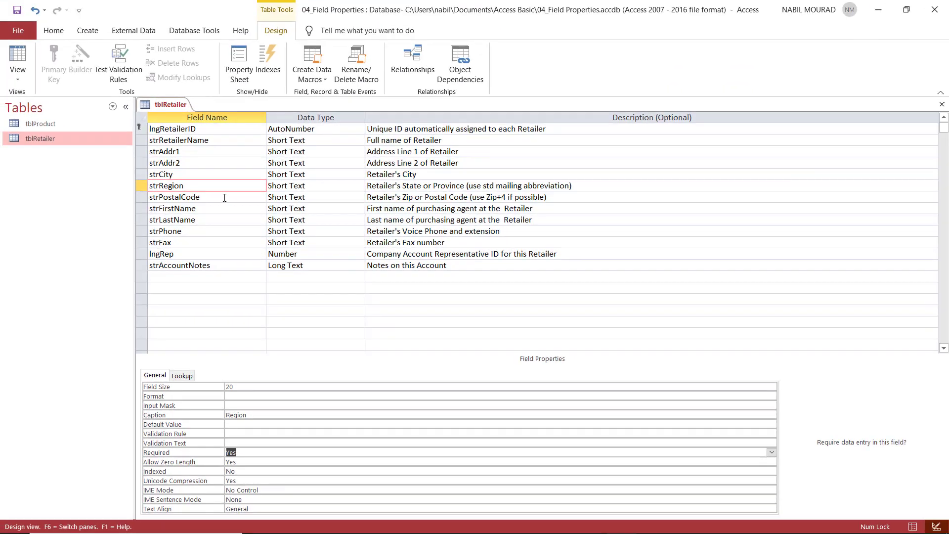
Change the strPostalCode field size from 20 to 6.
{"action": "left_click", "coordinate": [224, 197]}
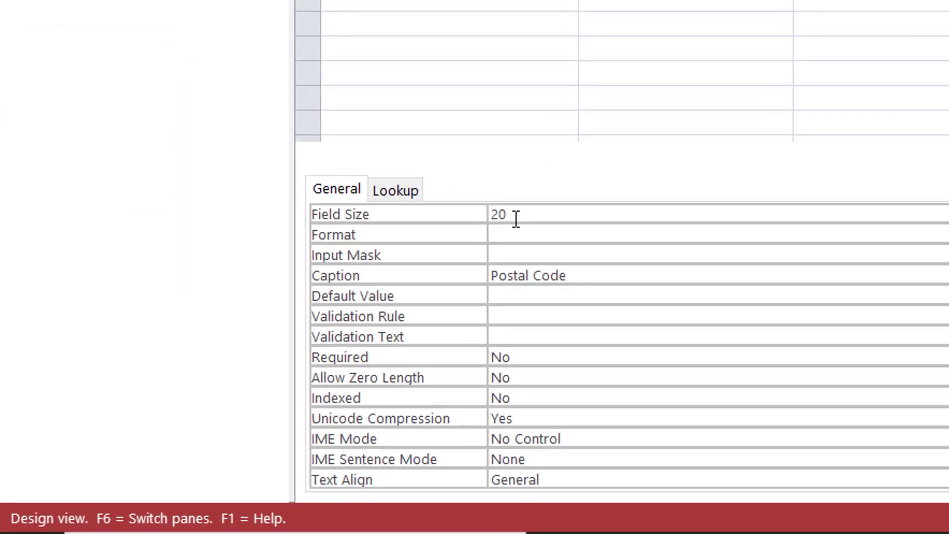
{"action": "left_click", "coordinate": [225, 387]}
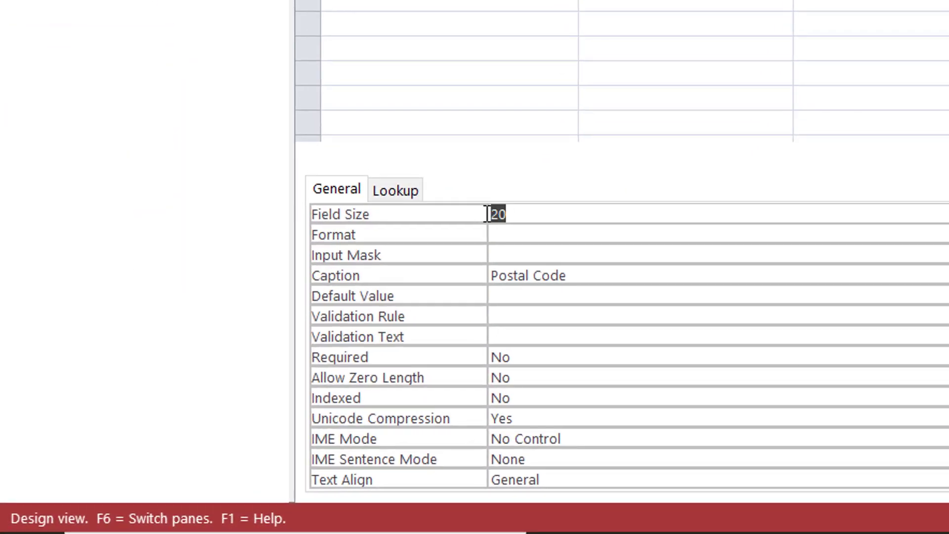
{"action": "type", "text": "6"}
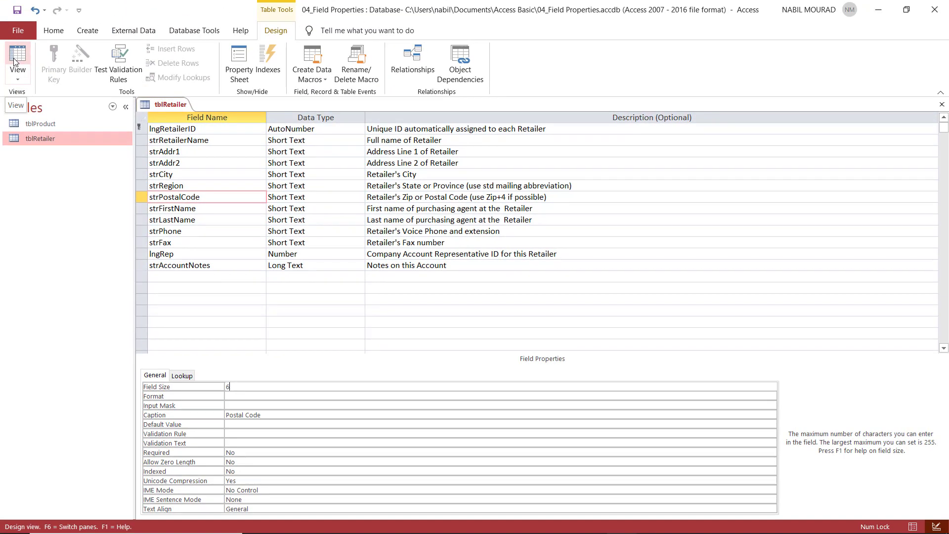
Save the design, accepting possible data loss and skipping the data test, then return to the datasheet.
{"action": "left_click", "coordinate": [17, 13]}
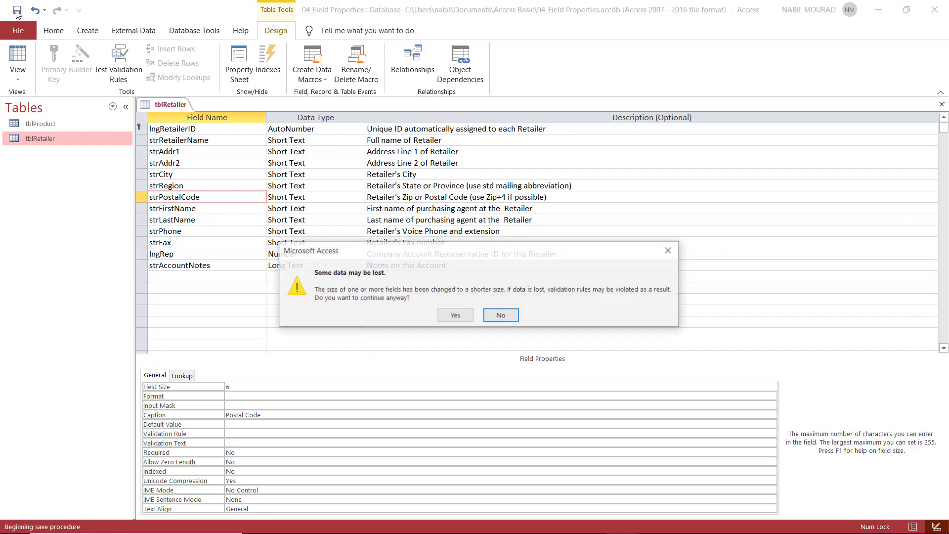
{"action": "left_click", "coordinate": [452, 316]}
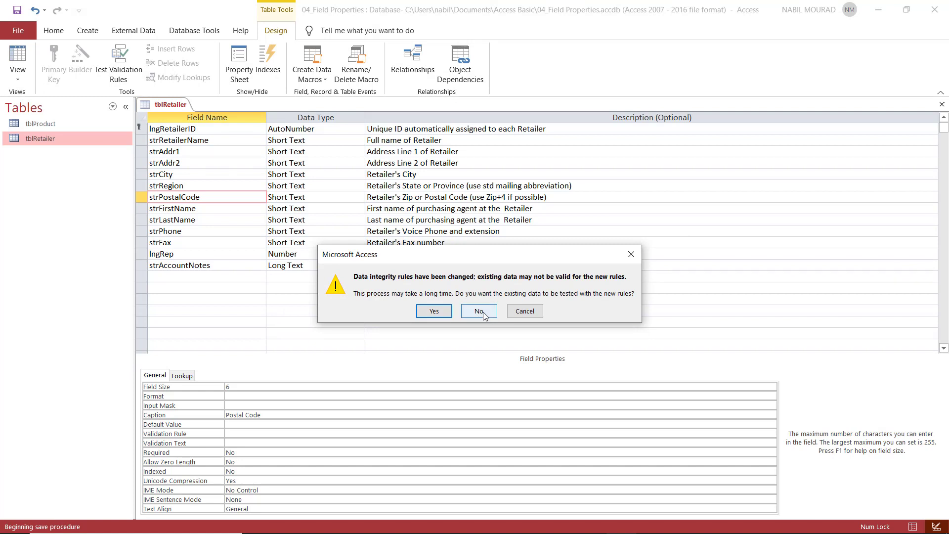
{"action": "left_click", "coordinate": [479, 312]}
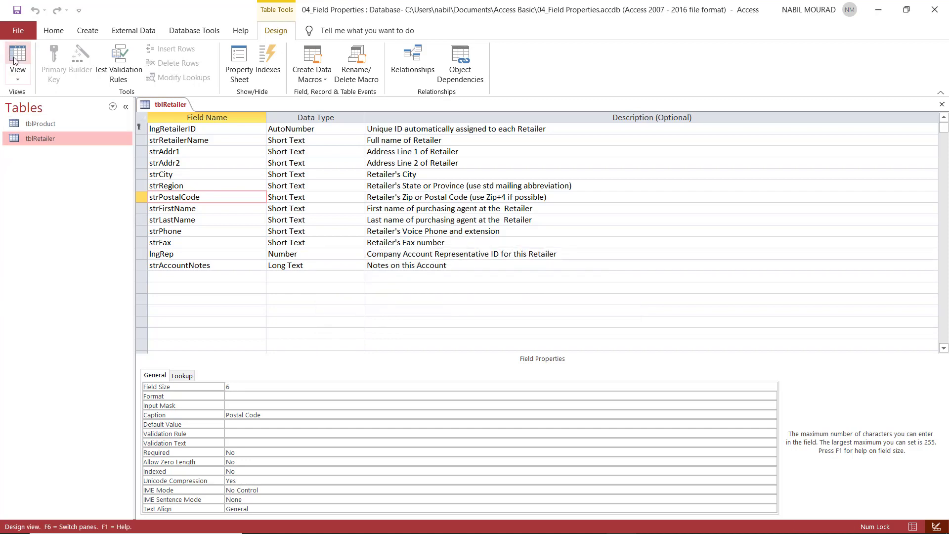
{"action": "left_click", "coordinate": [14, 59]}
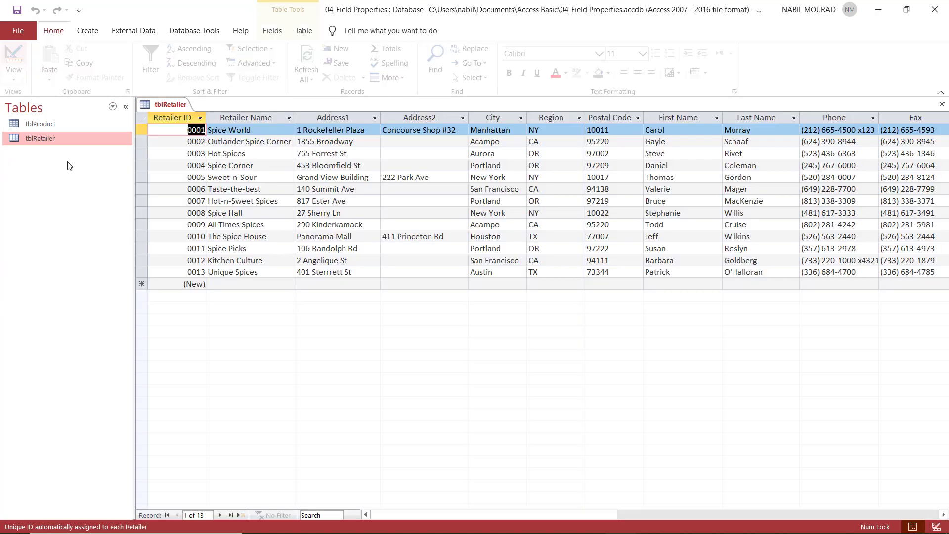
Add Walmart as new retailer record 0014, acknowledging the required Region warning.
{"action": "left_click", "coordinate": [230, 283]}
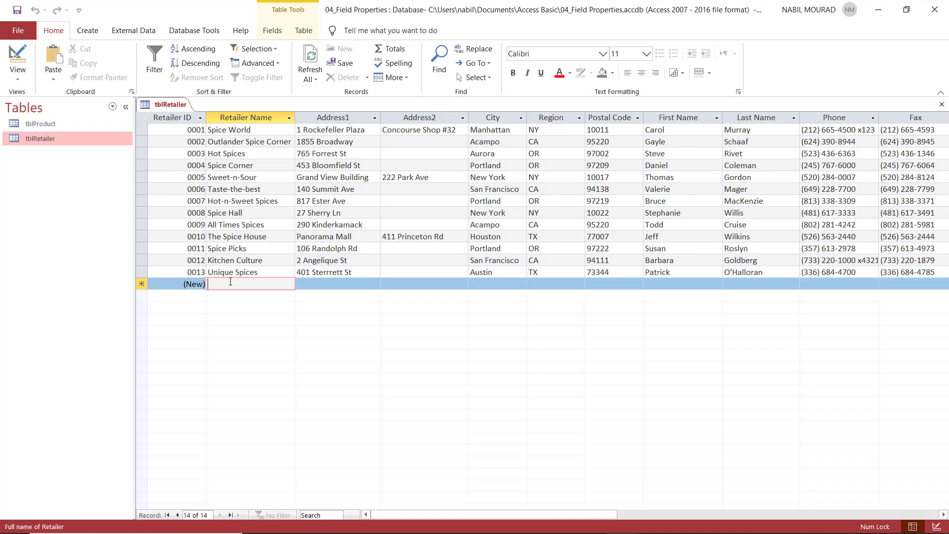
{"action": "type", "text": "Walma"}
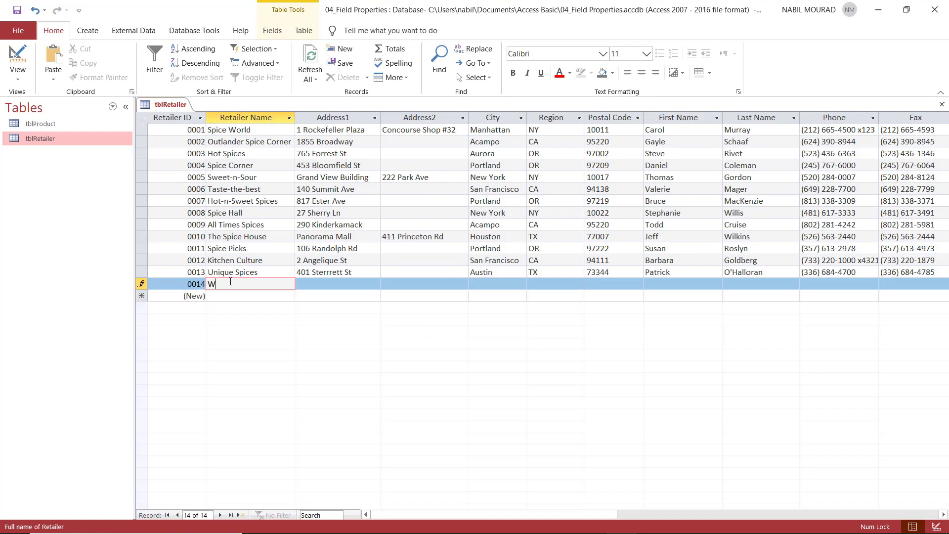
{"action": "type", "text": "rt"}
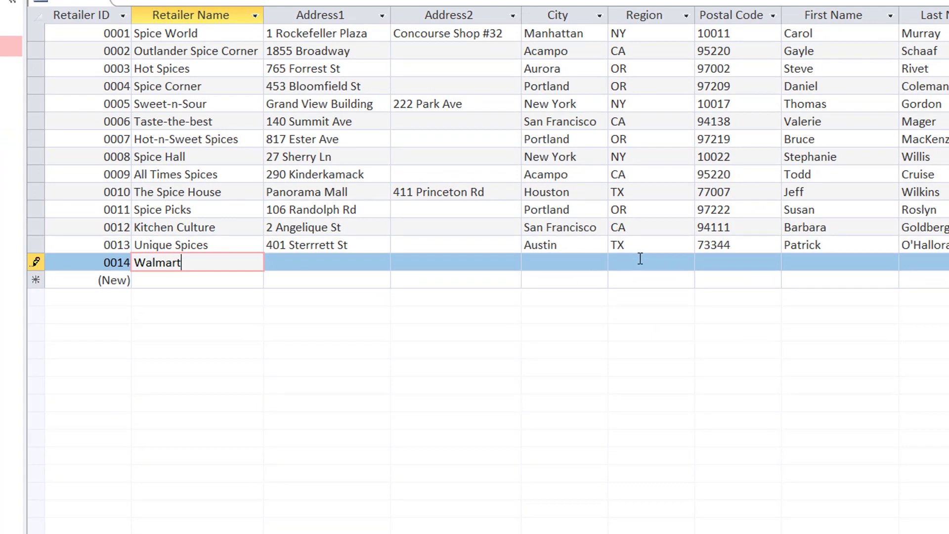
{"action": "left_click", "coordinate": [212, 279]}
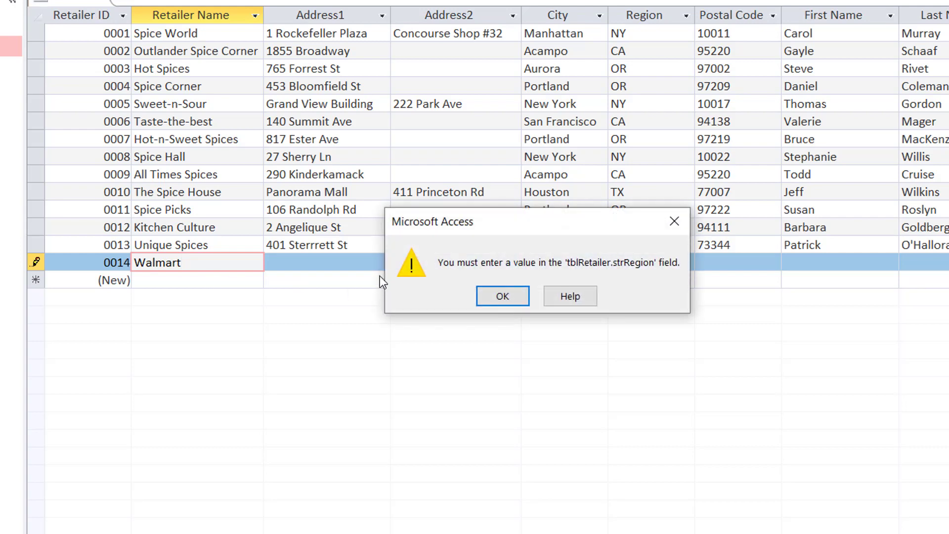
{"action": "left_click", "coordinate": [513, 298]}
{"action": "left_click", "coordinate": [620, 258]}
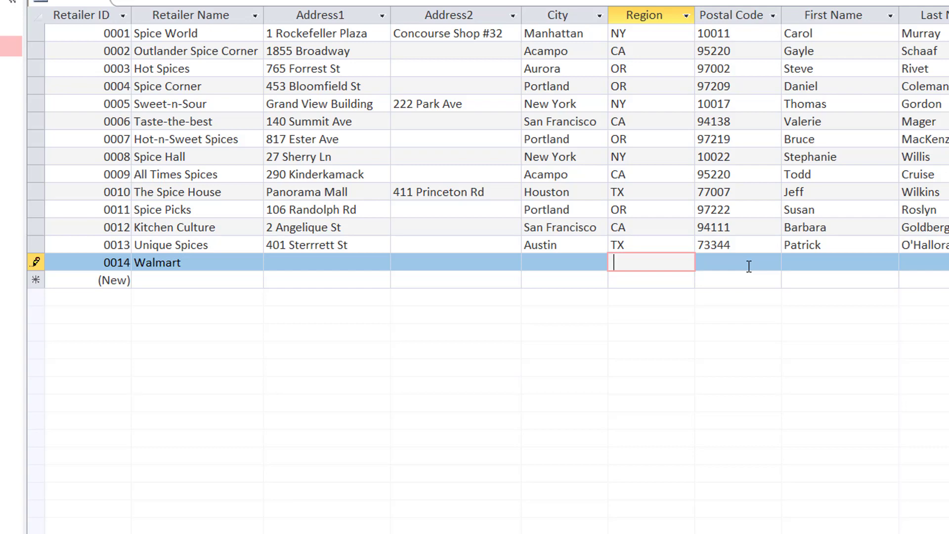
{"action": "left_click", "coordinate": [139, 282]}
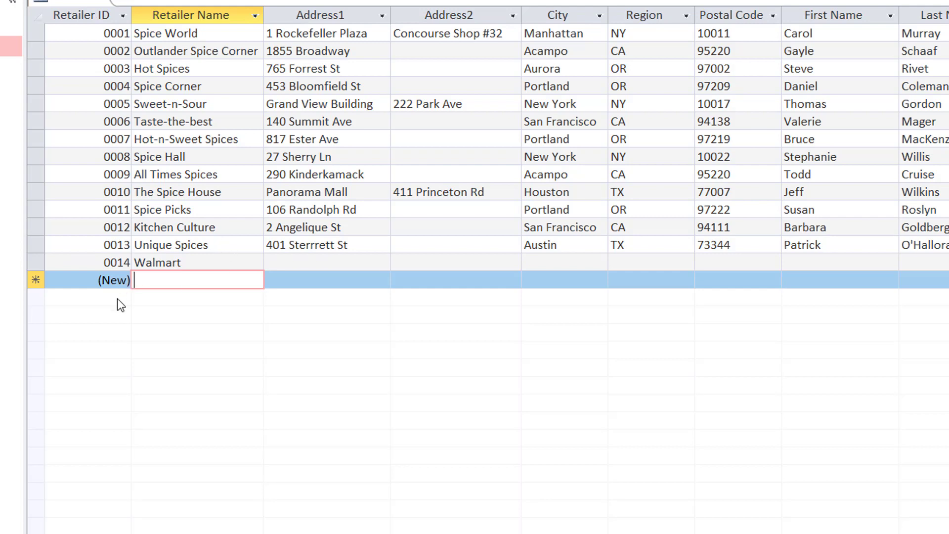
Enter 12345 as the Walmart record's Postal Code, trimming the extra sixth digit.
{"action": "left_click", "coordinate": [708, 260]}
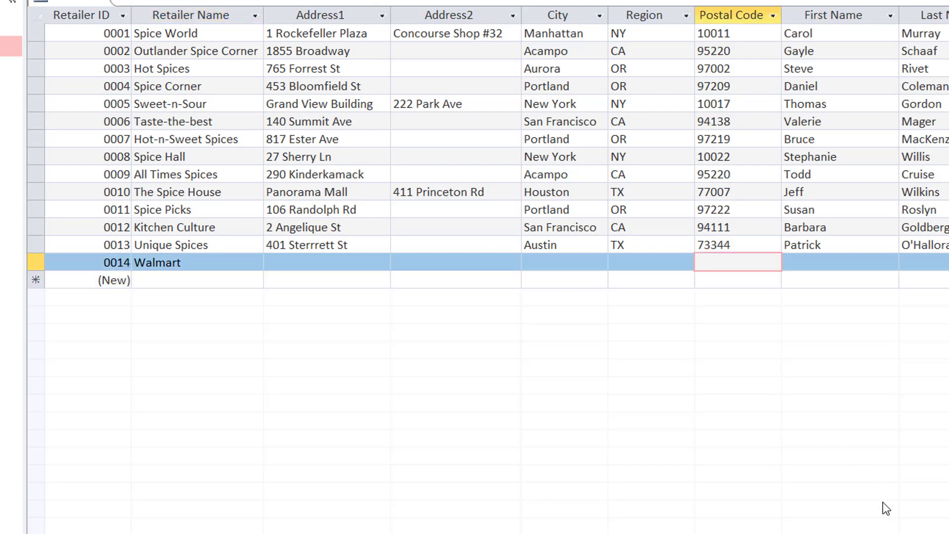
{"action": "type", "text": "123456"}
{"action": "key", "text": "BackSpace"}
{"action": "left_click", "coordinate": [615, 261]}
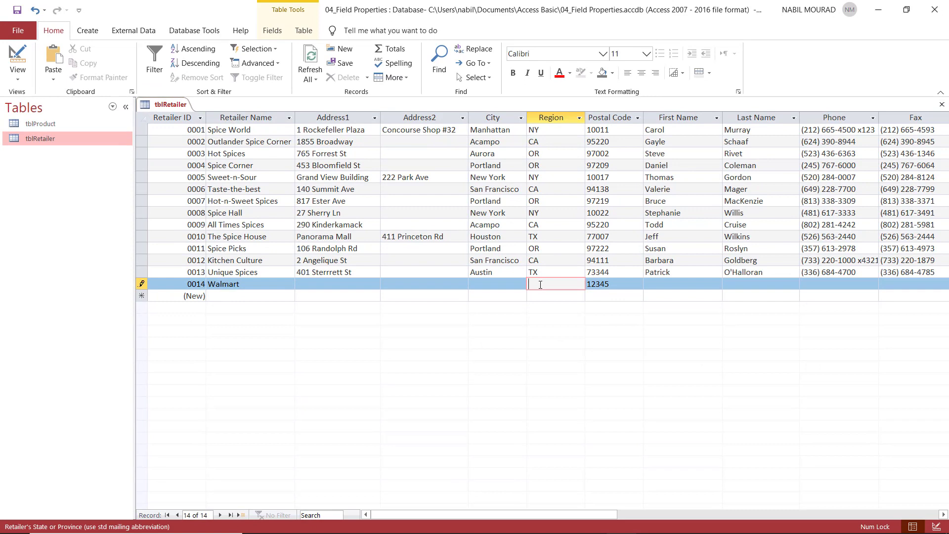
Set strRegion's Allow Zero Length to No, save without testing data, and return to the datasheet.
{"action": "left_click", "coordinate": [14, 58]}
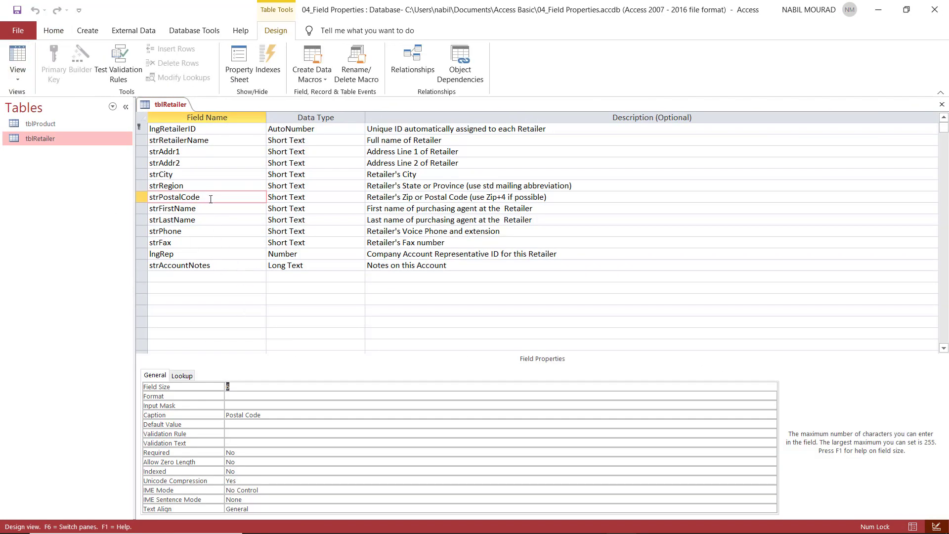
{"action": "left_click", "coordinate": [202, 188]}
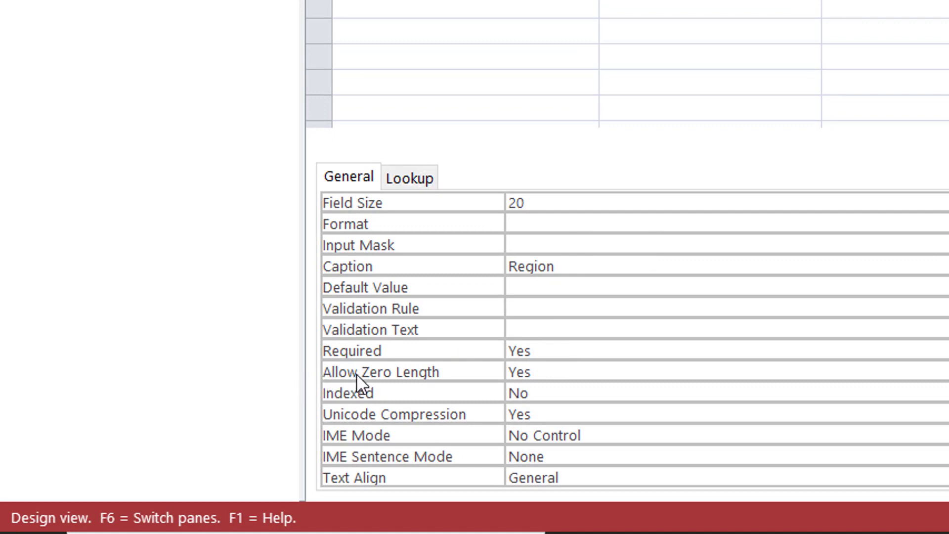
{"action": "double_click", "coordinate": [543, 373]}
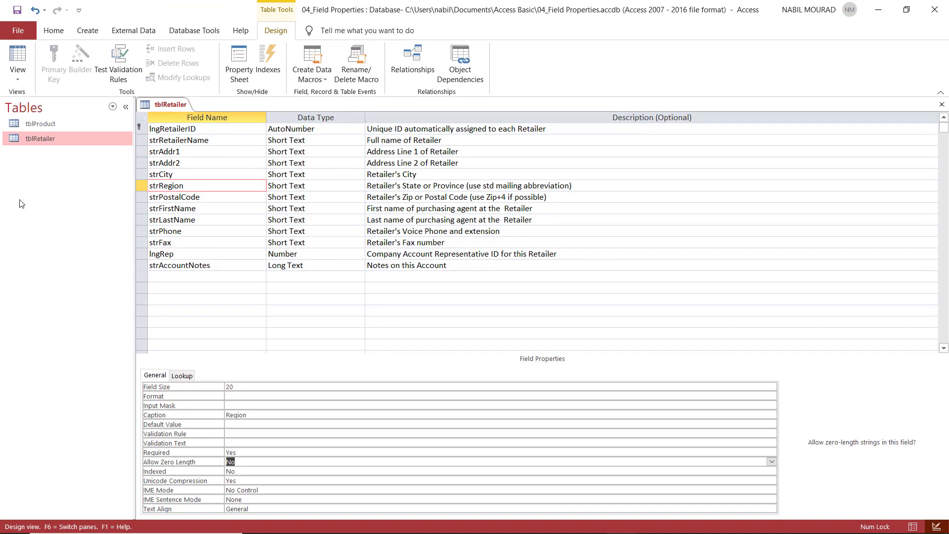
{"action": "left_click", "coordinate": [15, 8]}
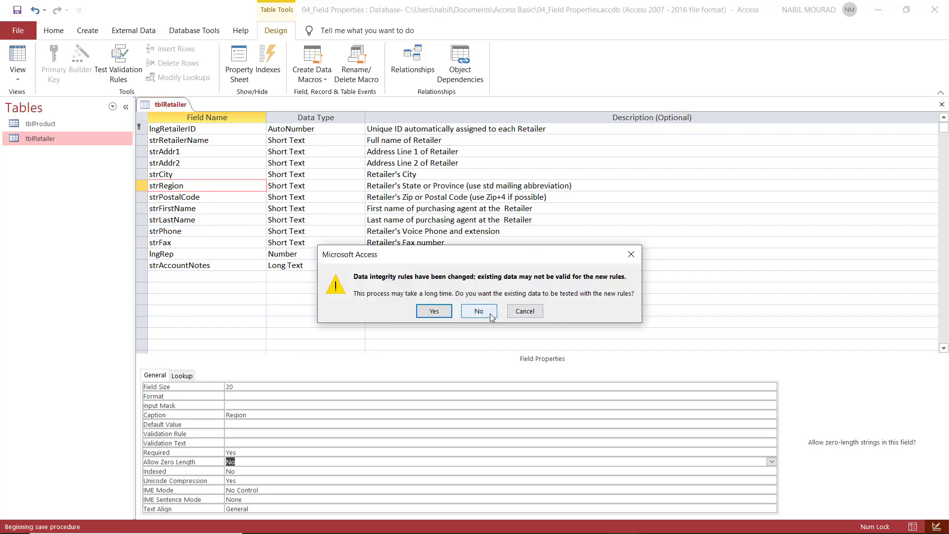
{"action": "left_click", "coordinate": [490, 315]}
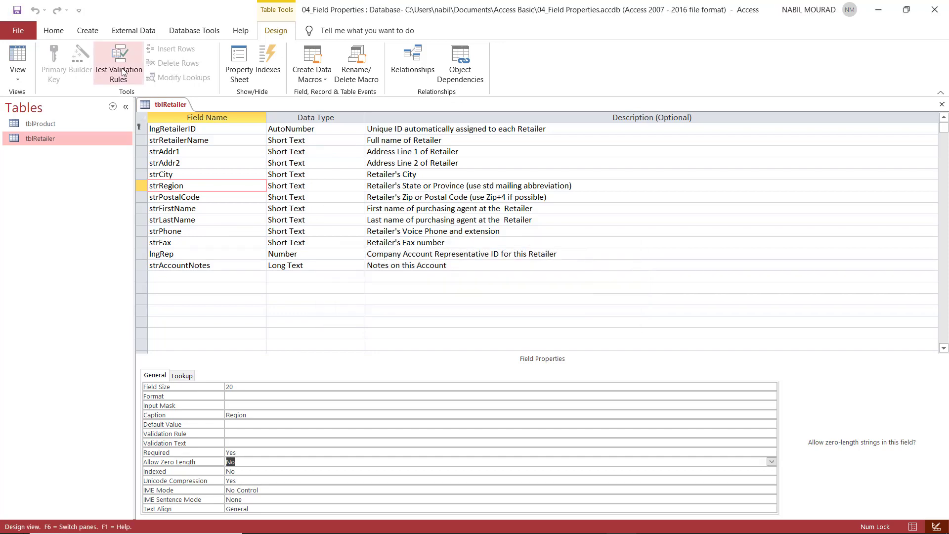
{"action": "left_click", "coordinate": [18, 62]}
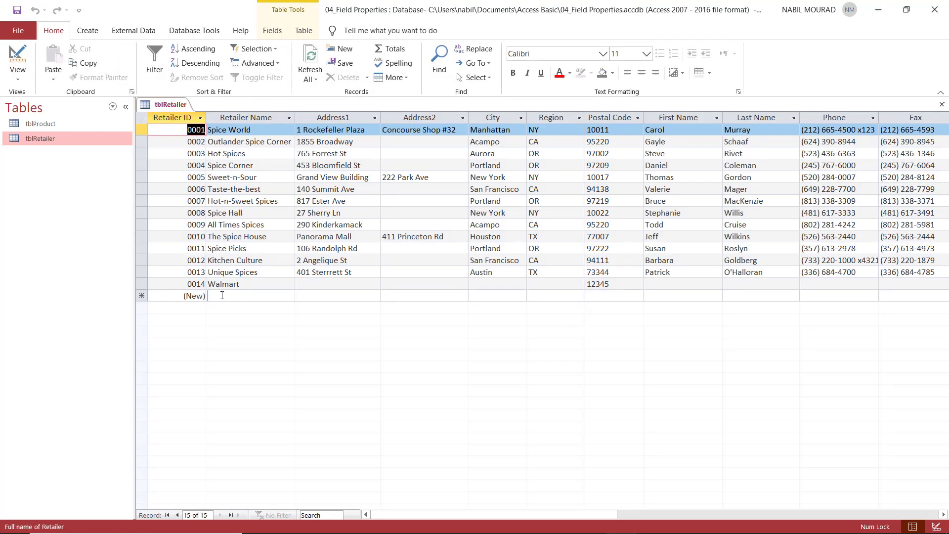
Add Canadian Tire as record 0015, clearing the Region warnings, and save it with Region ON.
{"action": "left_click", "coordinate": [247, 295]}
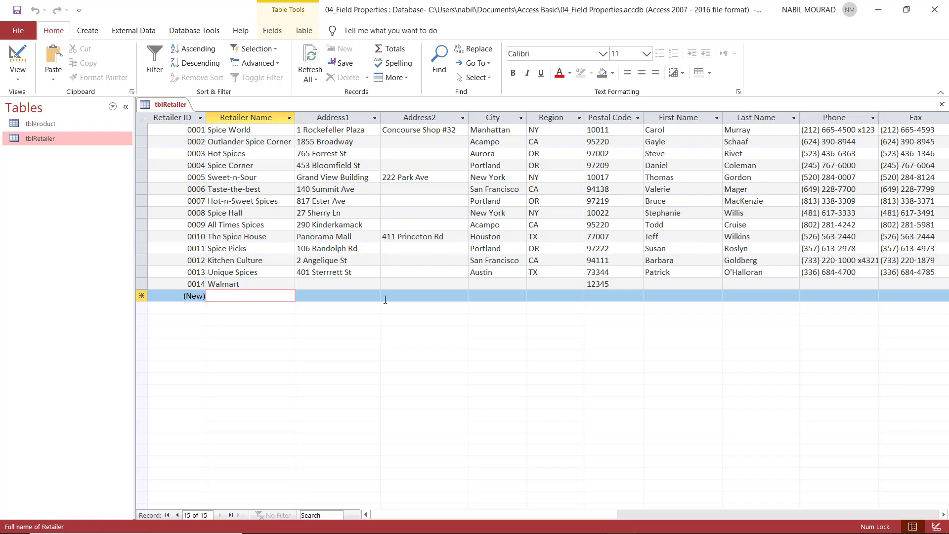
{"action": "type", "text": "Canadian Tire"}
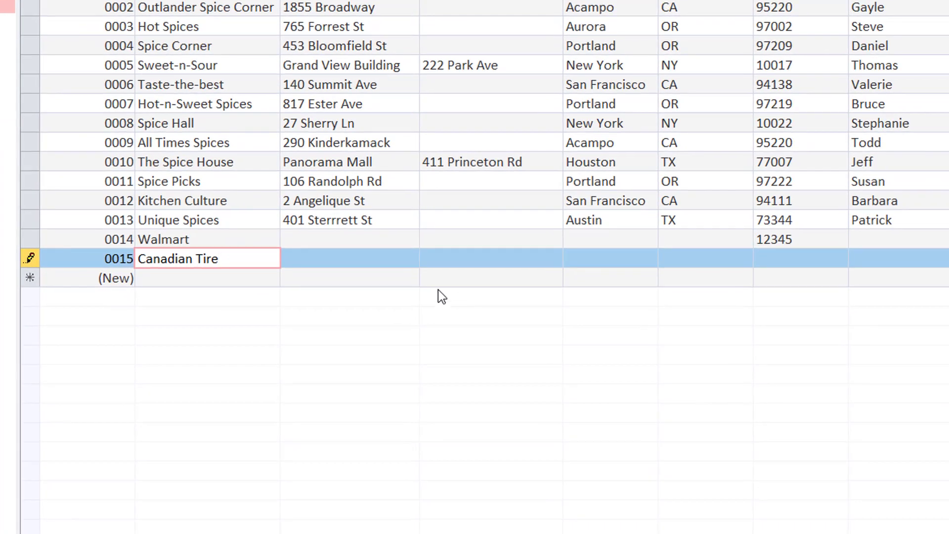
{"action": "left_click", "coordinate": [250, 280]}
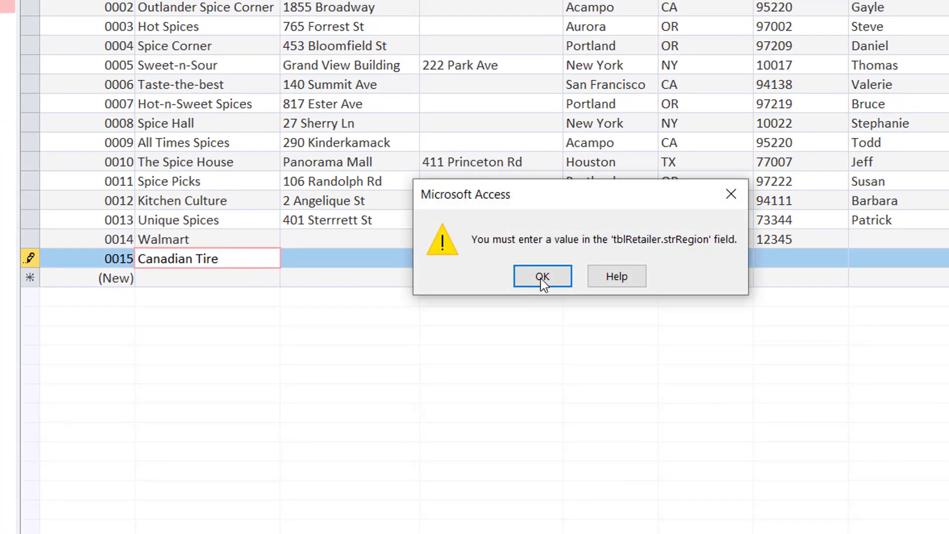
{"action": "left_click", "coordinate": [560, 278]}
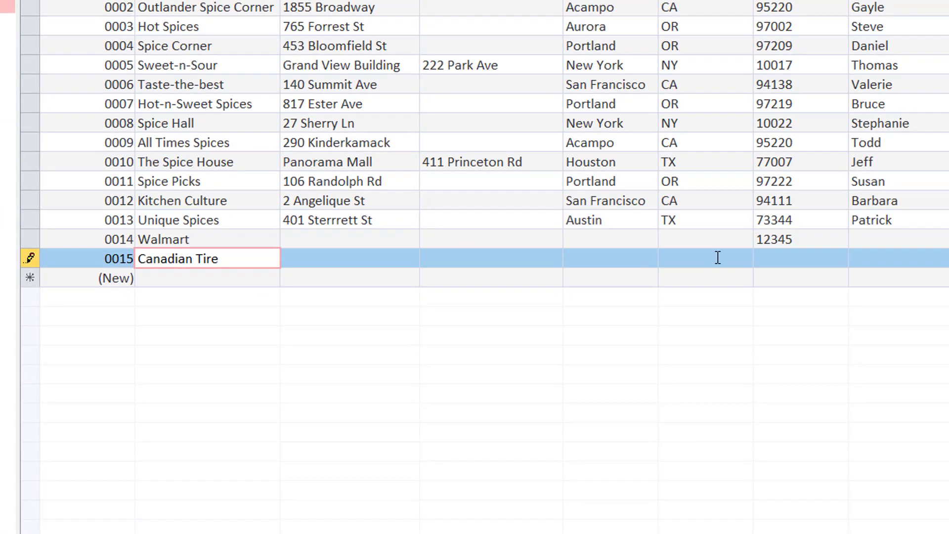
{"action": "left_click", "coordinate": [672, 257]}
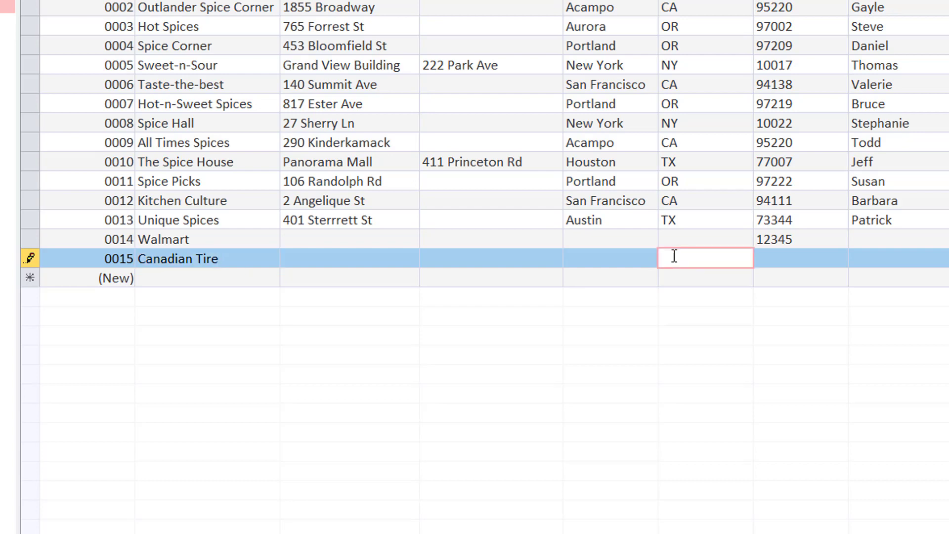
{"action": "left_click", "coordinate": [597, 281]}
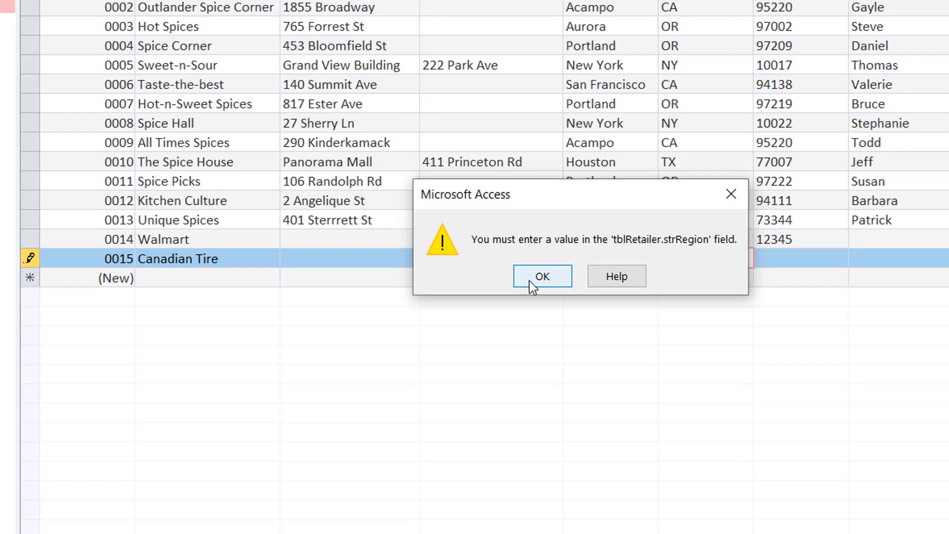
{"action": "left_click", "coordinate": [542, 277]}
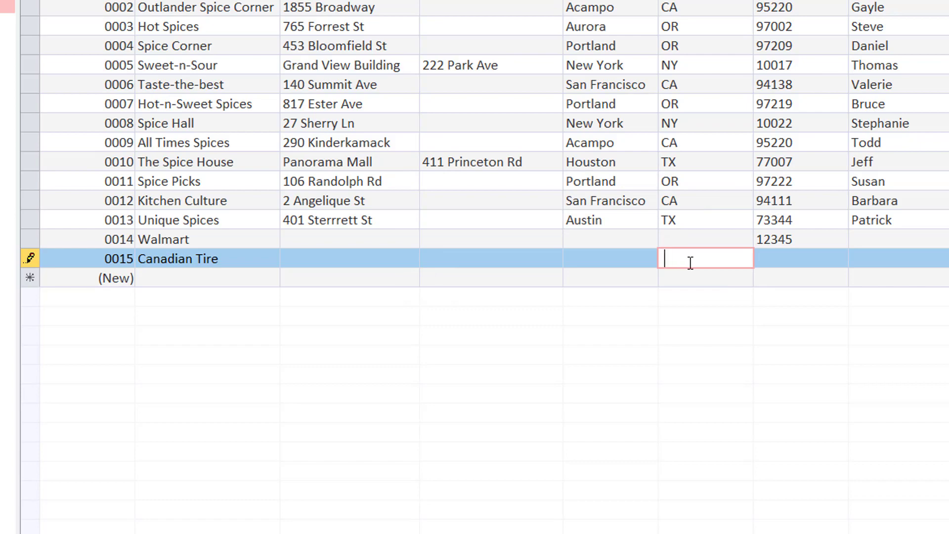
{"action": "type", "text": "ON"}
{"action": "left_click", "coordinate": [343, 276]}
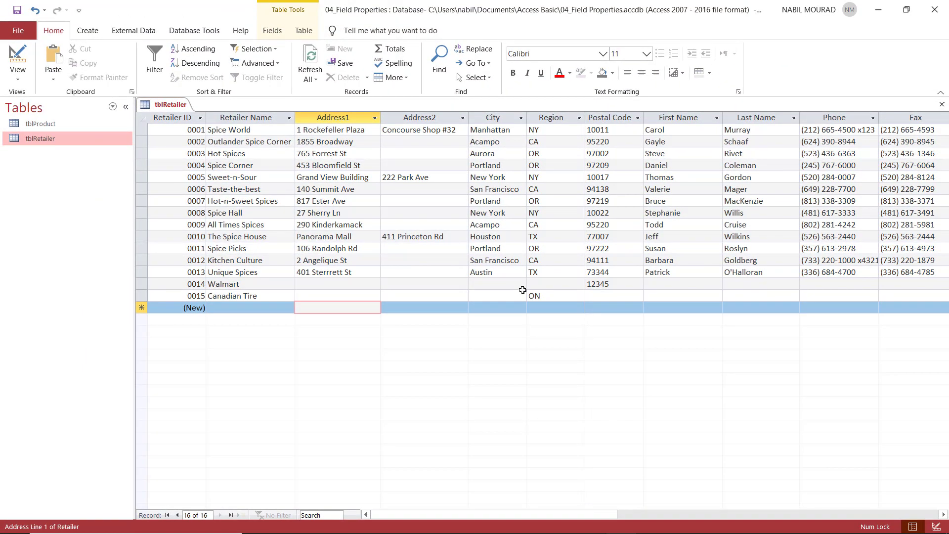
{"action": "left_click", "coordinate": [609, 296]}
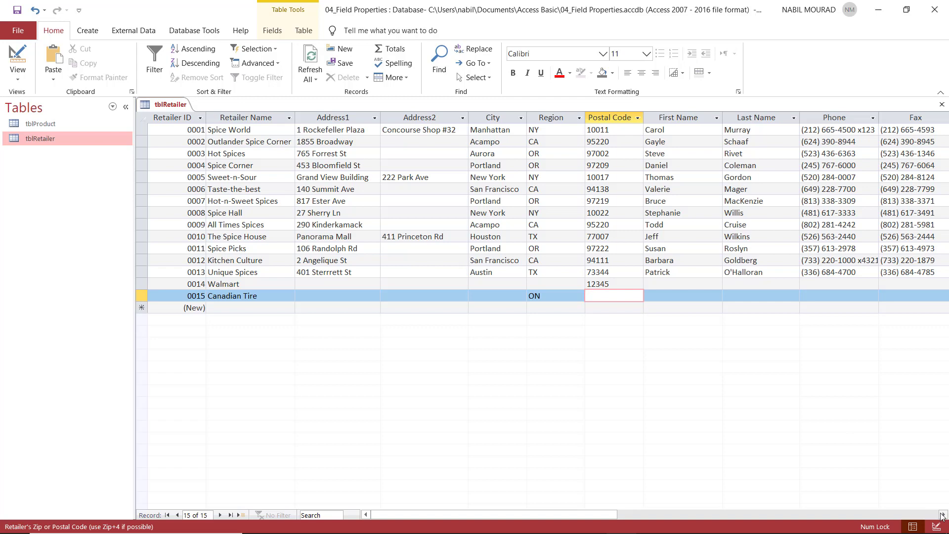
{"action": "left_click", "coordinate": [942, 515]}
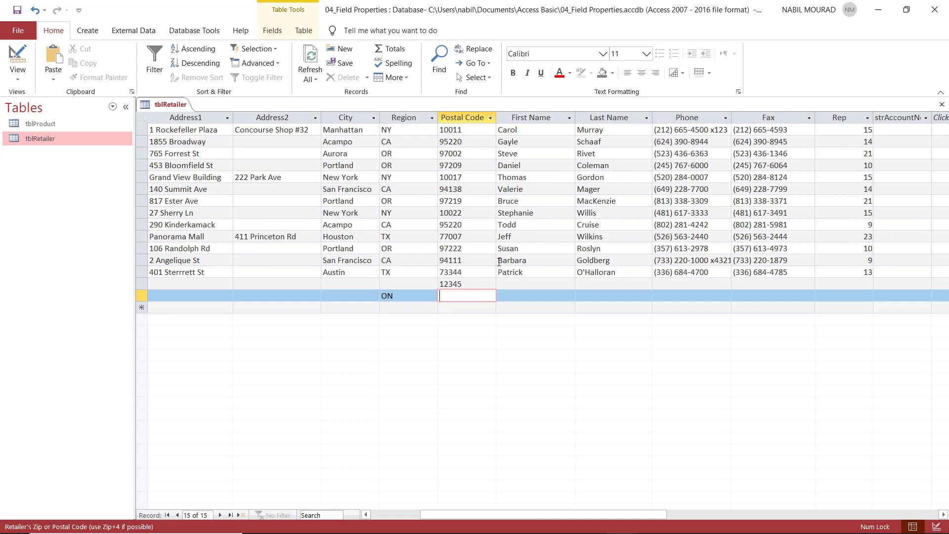
In Design view, select the strFax field and put the cursor in its Input Mask property.
{"action": "left_click", "coordinate": [19, 63]}
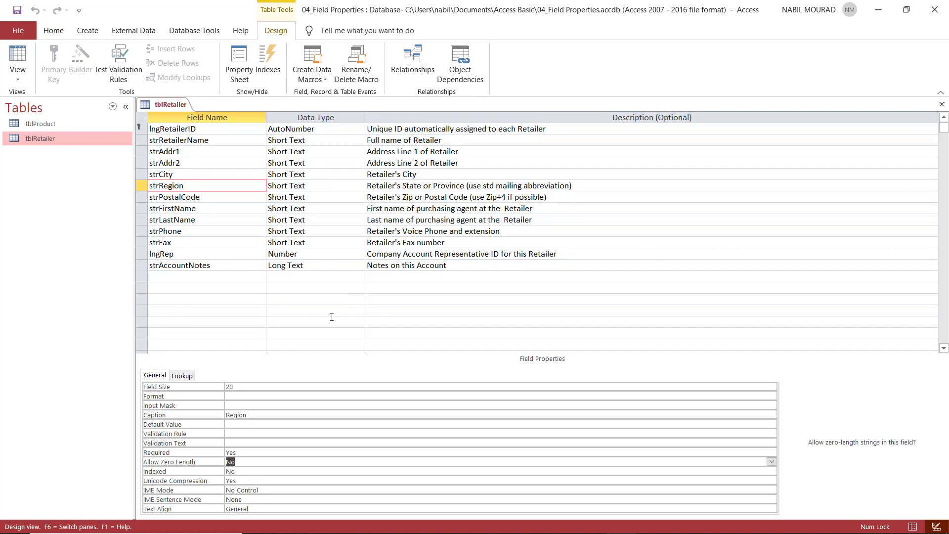
{"action": "left_click", "coordinate": [189, 243]}
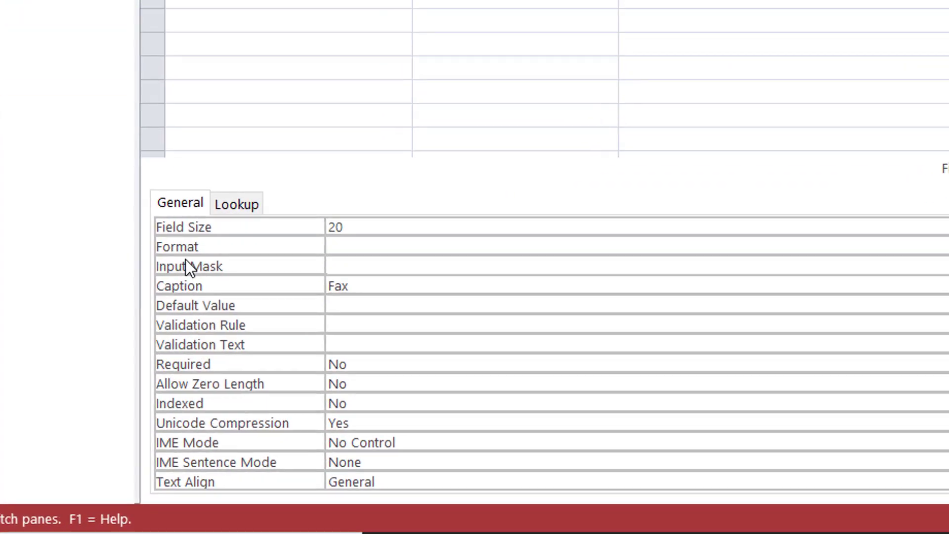
{"action": "left_click", "coordinate": [238, 405]}
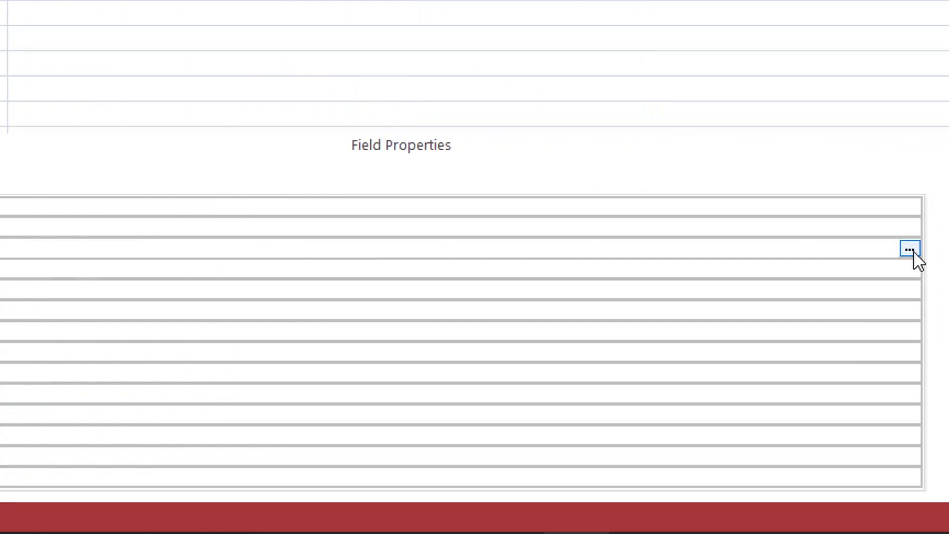
Run the Input Mask Wizard with Phone Number, * placeholder, and data stored with the symbols.
{"action": "left_click", "coordinate": [913, 252]}
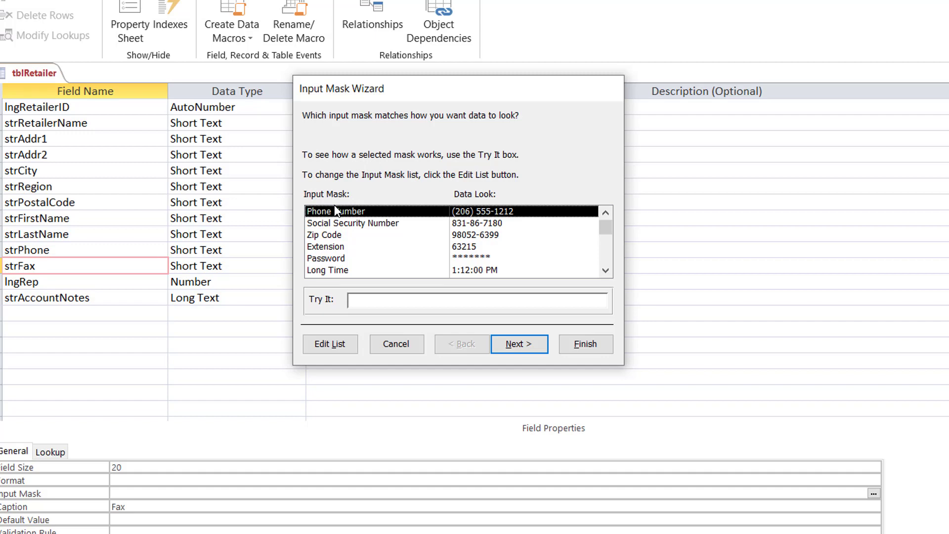
{"action": "left_click", "coordinate": [527, 347]}
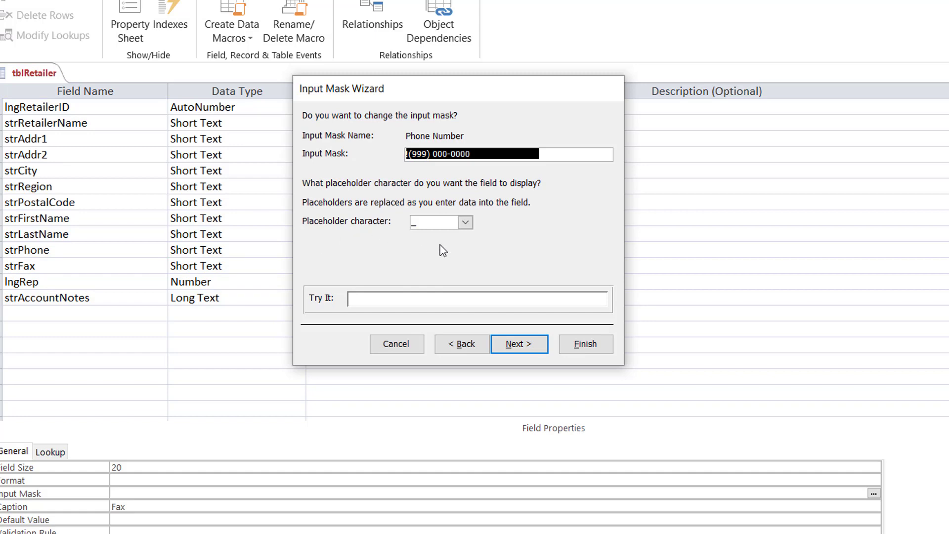
{"action": "left_click", "coordinate": [466, 223]}
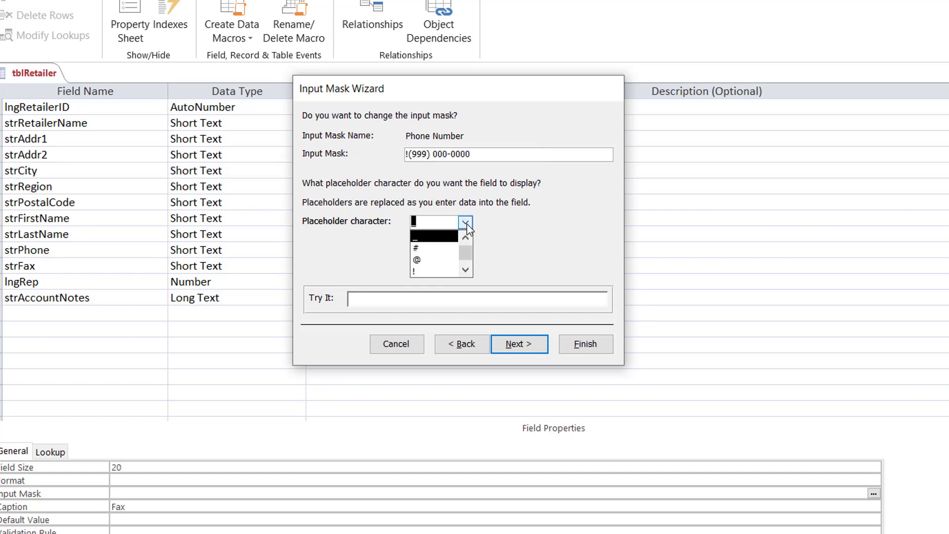
{"action": "scroll", "coordinate": [468, 260], "scroll_direction": "down", "scroll_amount": 1}
{"action": "left_click", "coordinate": [424, 270]}
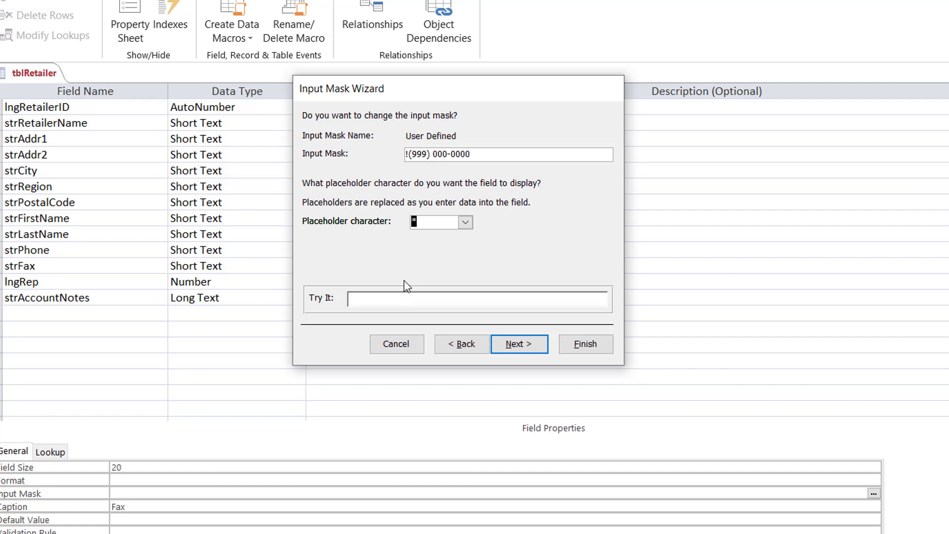
{"action": "left_click", "coordinate": [521, 348]}
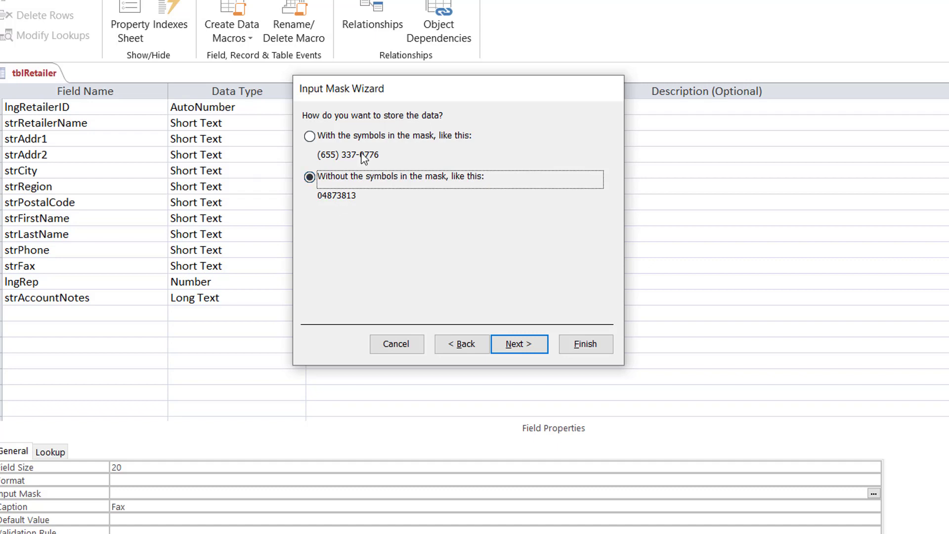
{"action": "left_click", "coordinate": [309, 137]}
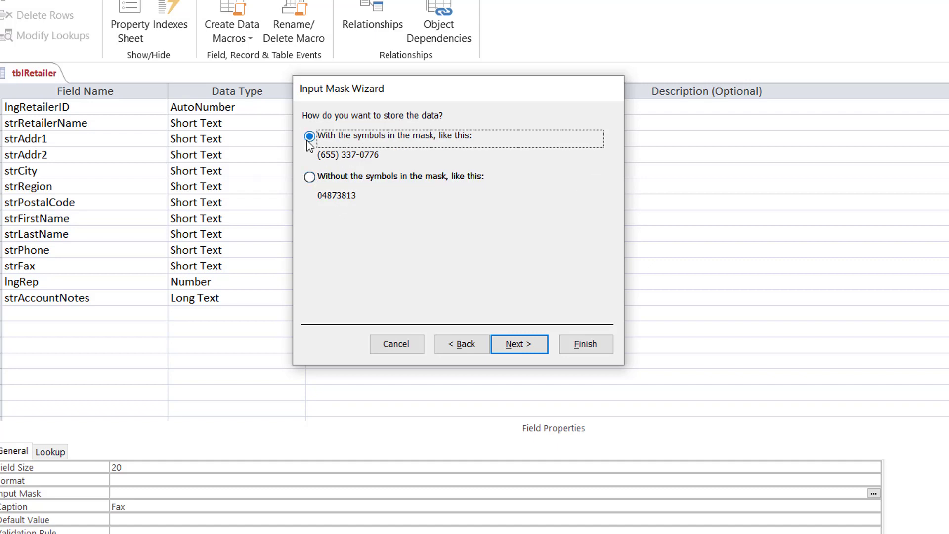
{"action": "left_click", "coordinate": [529, 340]}
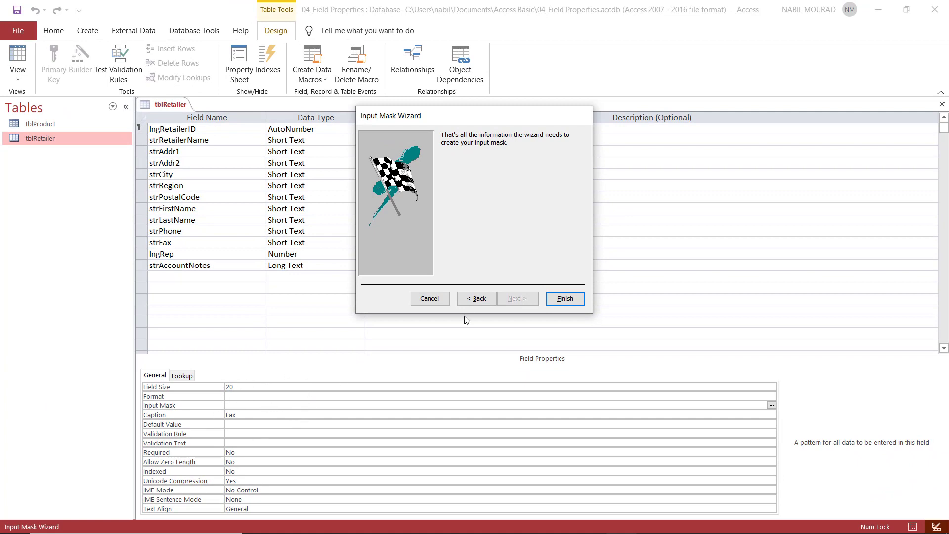
Finish the Fax input mask and switch back to Datasheet view.
{"action": "left_click", "coordinate": [564, 299]}
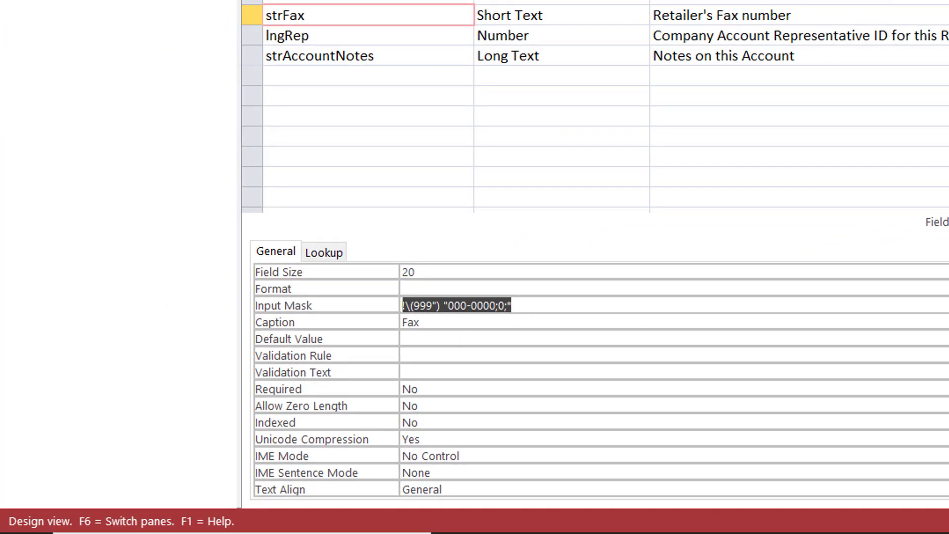
{"action": "left_click", "coordinate": [512, 305]}
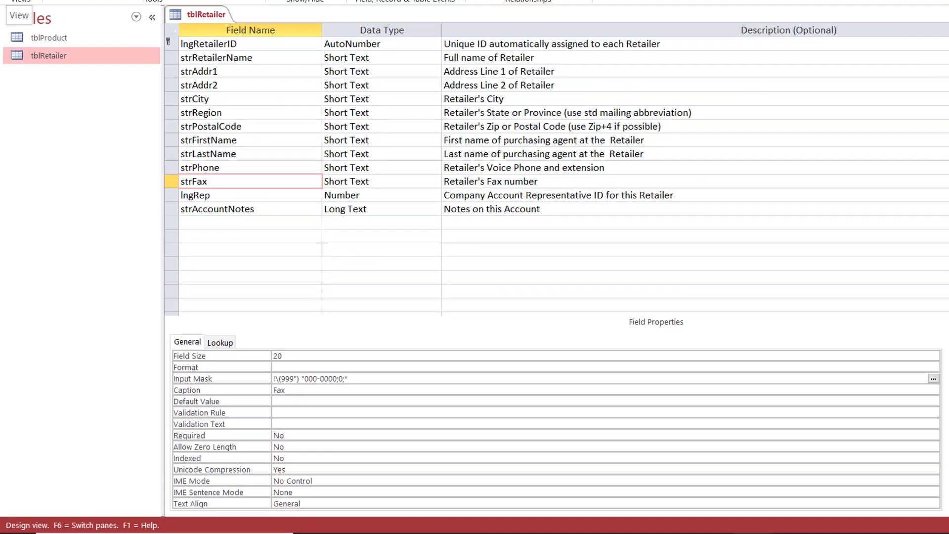
{"action": "left_click", "coordinate": [17, 59]}
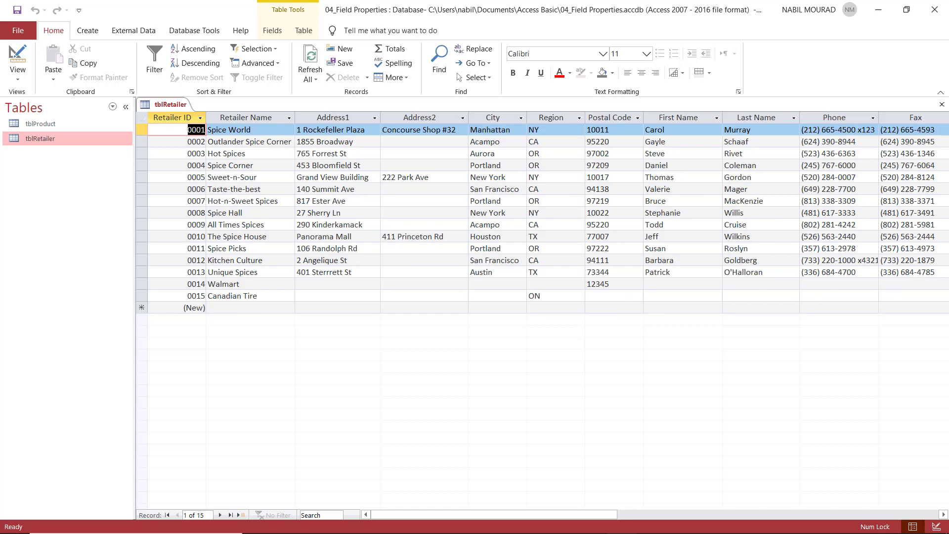
{"action": "left_click", "coordinate": [943, 515]}
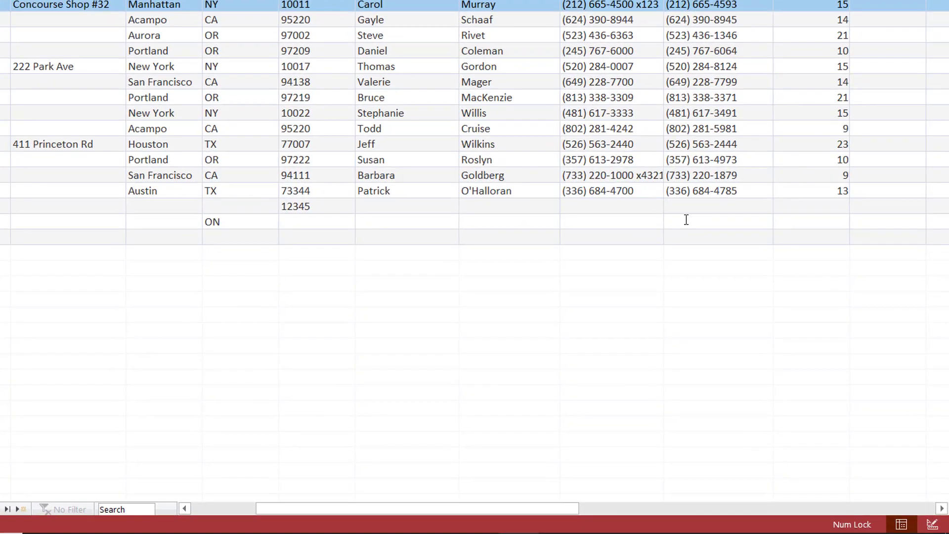
Test the (***) ***-**** Fax mask on record 0015, then return to Design view.
{"action": "left_click", "coordinate": [686, 219]}
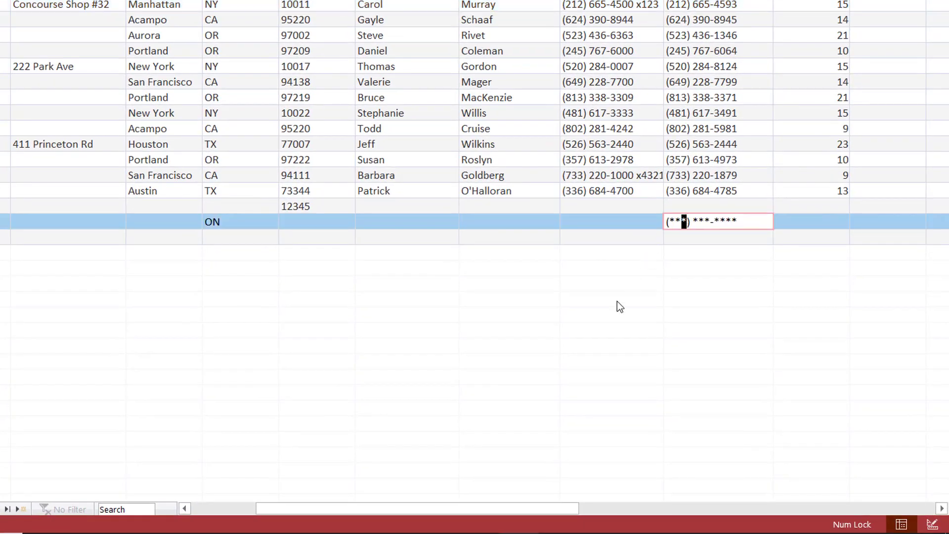
{"action": "left_click", "coordinate": [761, 217]}
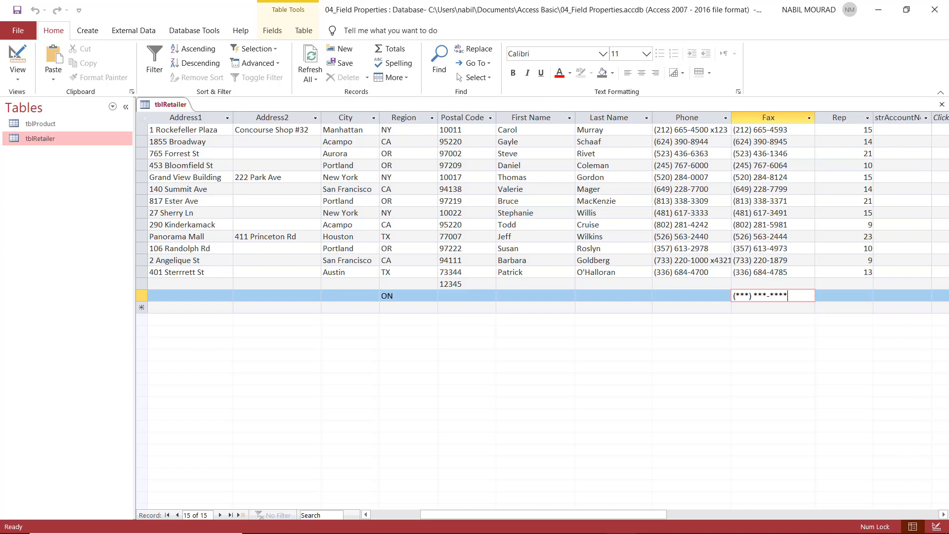
{"action": "left_click", "coordinate": [943, 514]}
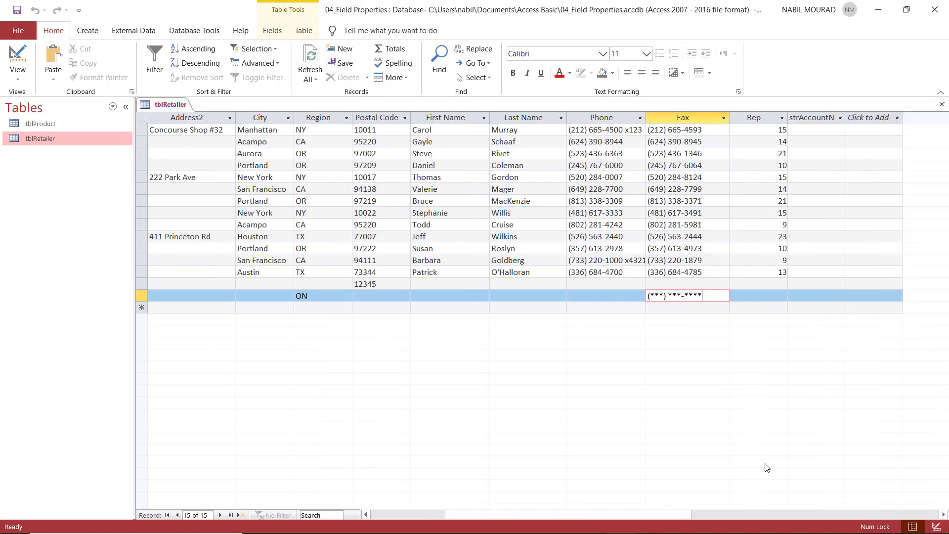
{"action": "left_click", "coordinate": [10, 61]}
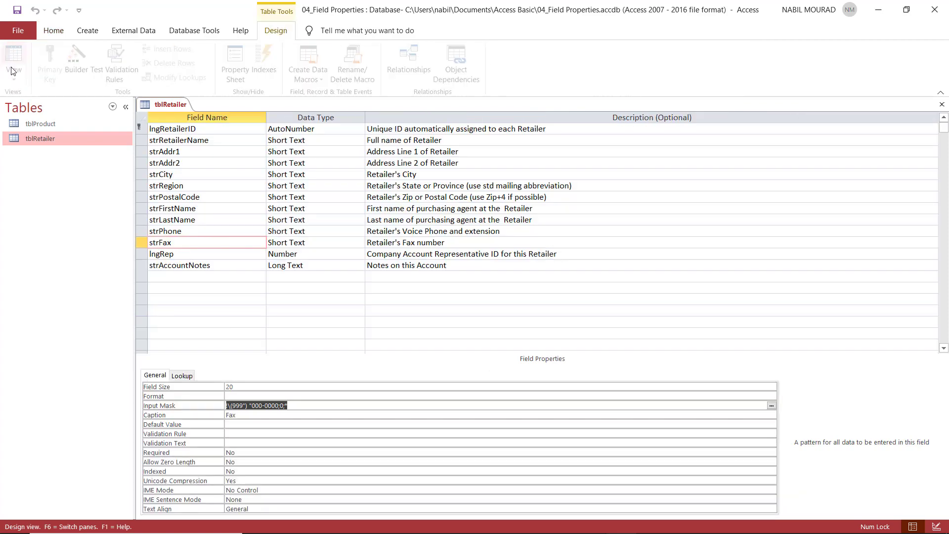
Caption strAccountNotes as 'Notes' and set its Append Only property to Yes.
{"action": "left_click", "coordinate": [220, 266]}
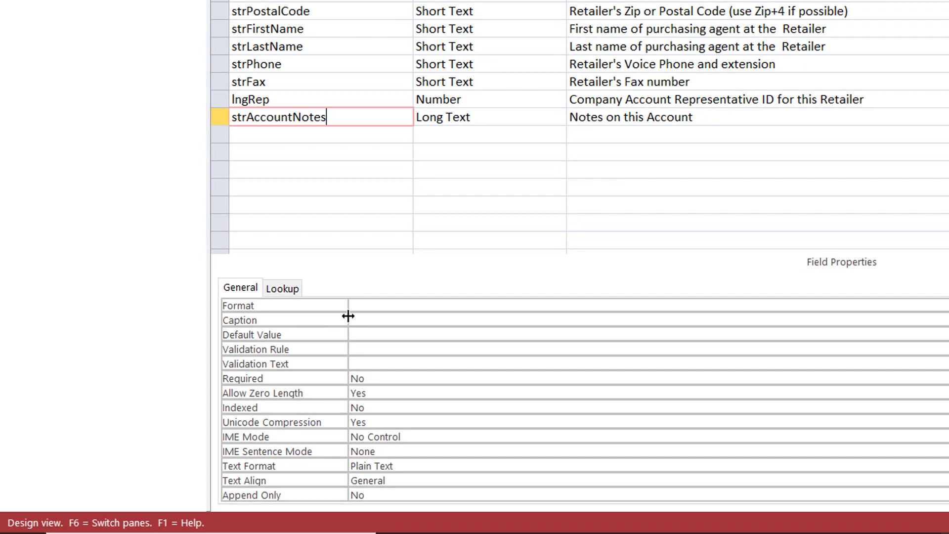
{"action": "left_click", "coordinate": [362, 321]}
{"action": "type", "text": "Notes"}
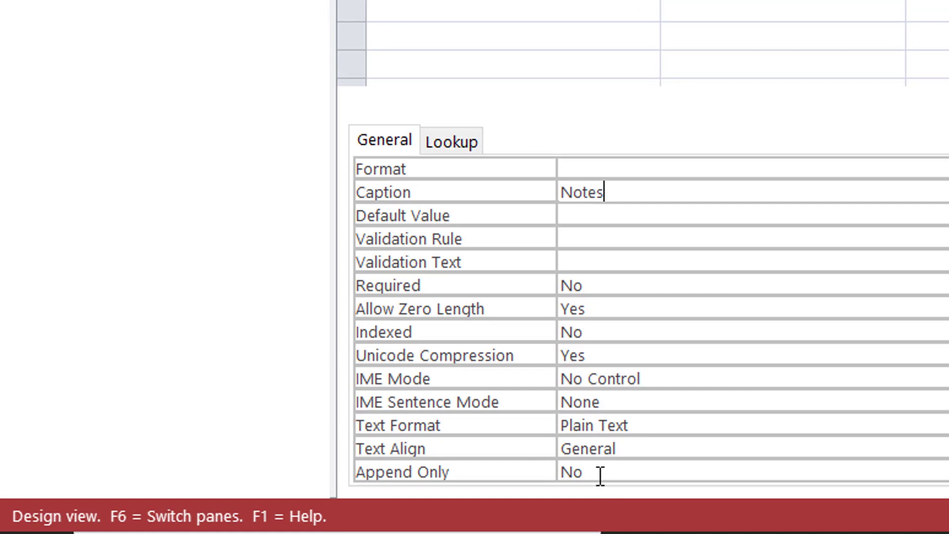
{"action": "left_click", "coordinate": [600, 475]}
{"action": "double_click", "coordinate": [600, 475]}
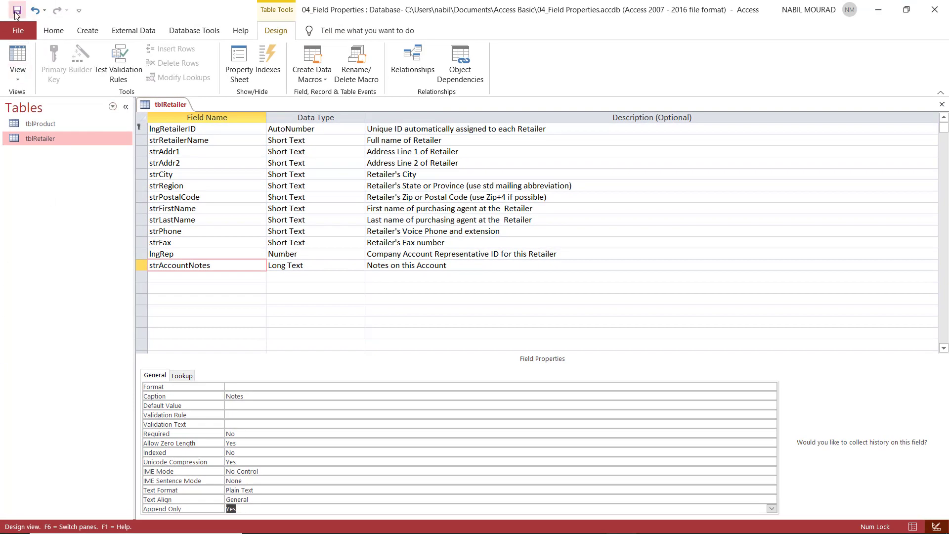
In the retailer datasheet, widen the Notes column and note 'This is a new client' for the first retailer.
{"action": "left_click", "coordinate": [16, 59]}
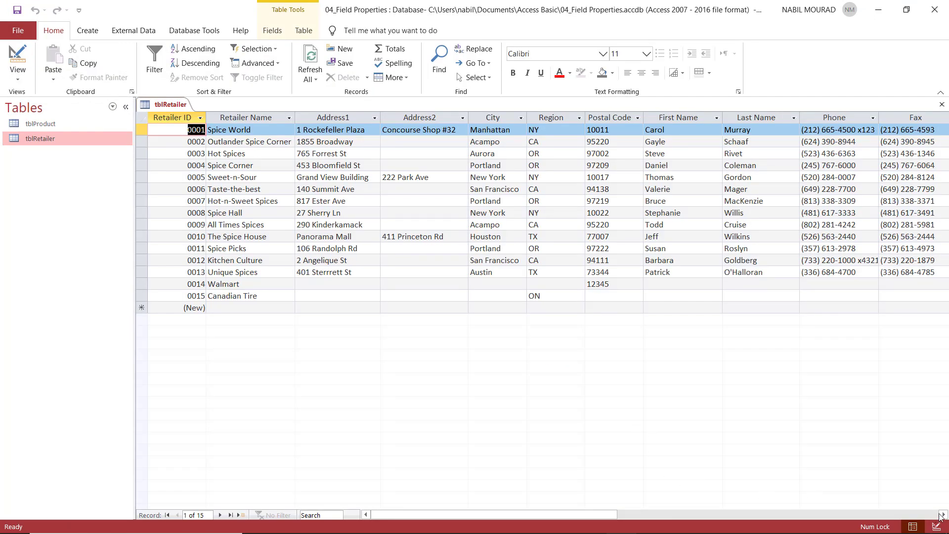
{"action": "scroll", "coordinate": [935, 514], "scroll_direction": "right", "scroll_amount": 5}
{"action": "left_click_drag", "start_coordinate": [793, 118], "coordinate": [792, 118]}
{"action": "left_click", "coordinate": [801, 118]}
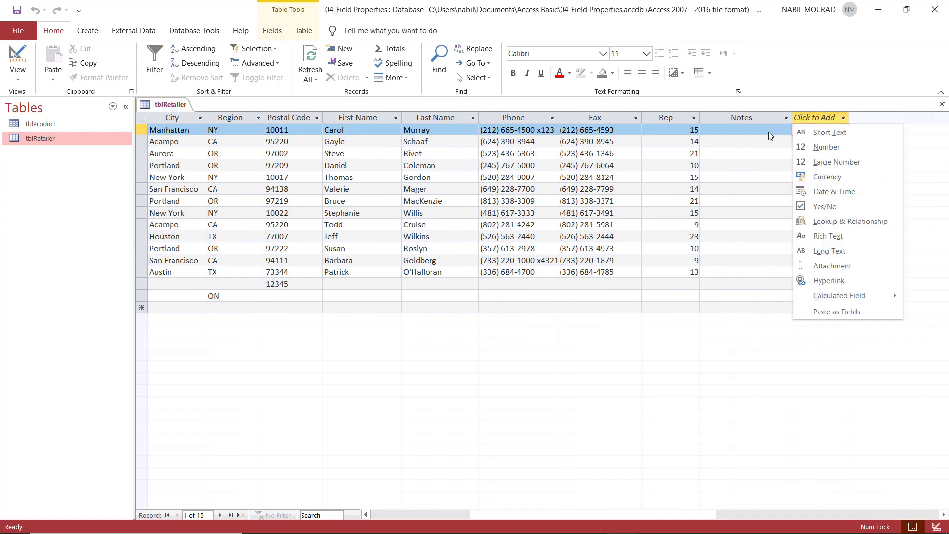
{"action": "left_click", "coordinate": [704, 129]}
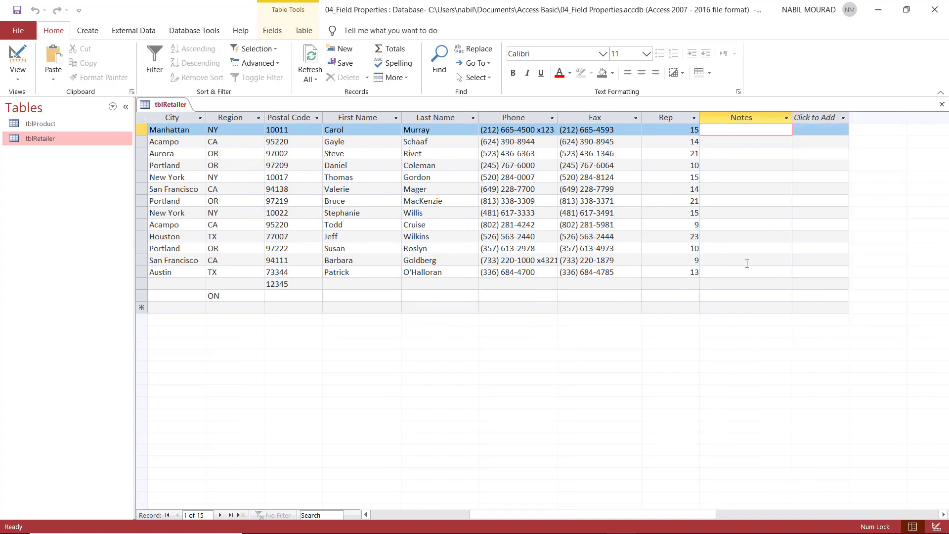
{"action": "type", "text": "This is a new client"}
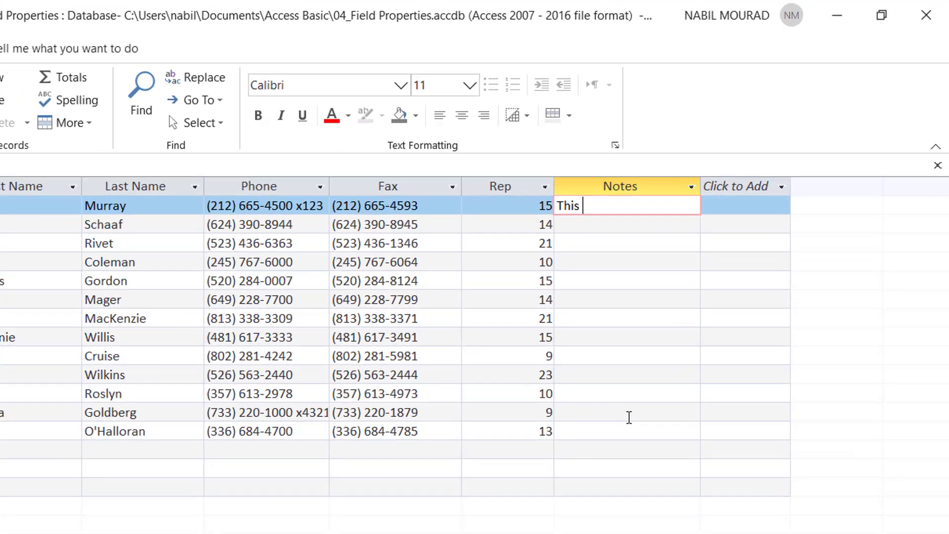
{"action": "key", "text": "Down"}
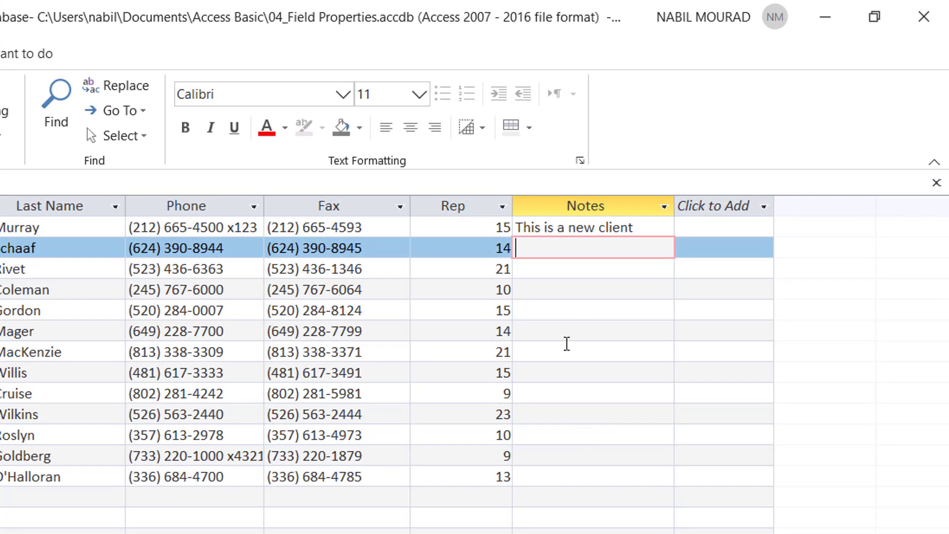
Replace the first retailer's note with 'First Order Placed' and save it.
{"action": "left_click", "coordinate": [565, 227]}
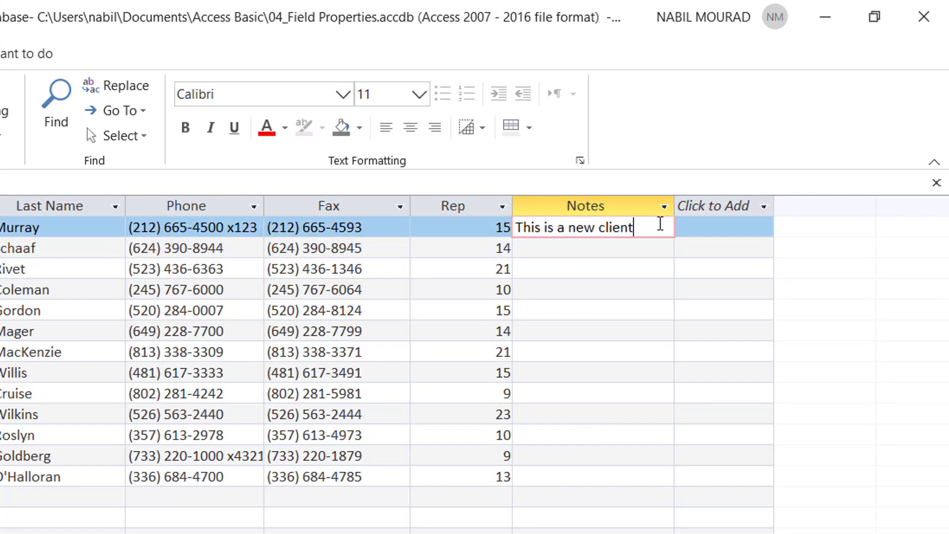
{"action": "left_click_drag", "start_coordinate": [659, 222], "coordinate": [493, 220]}
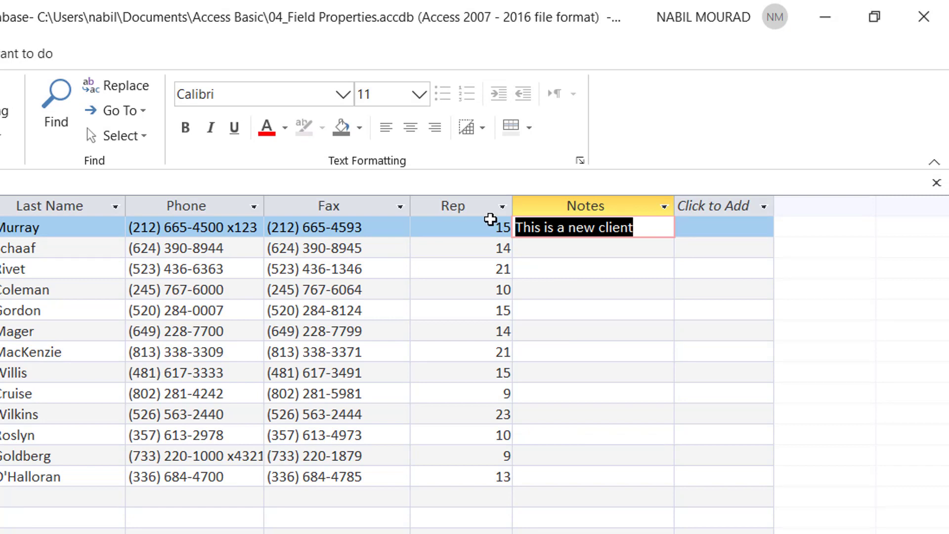
{"action": "type", "text": "First Order Placed"}
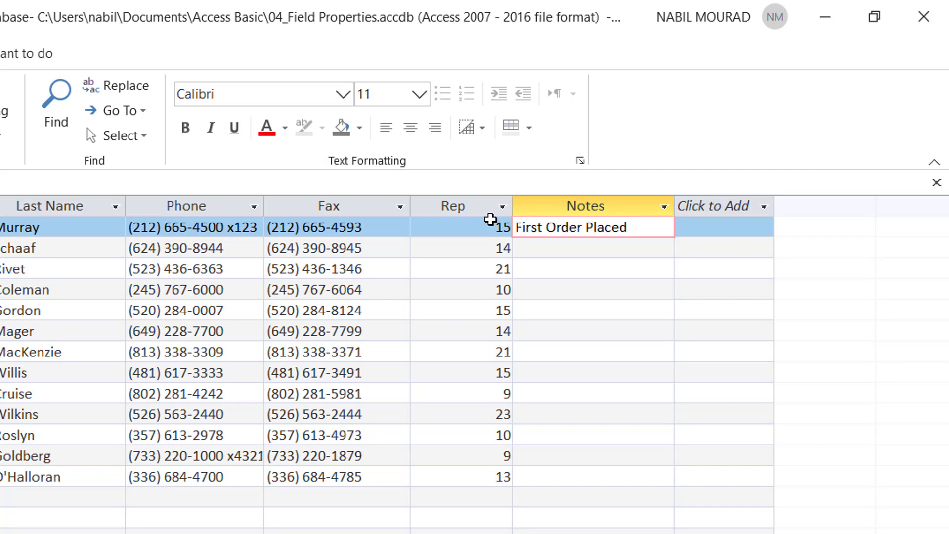
{"action": "key", "text": "Down"}
Overwrite the first retailer's note with '10% Discount on Future Orders' and save it.
{"action": "key", "text": "Up"}
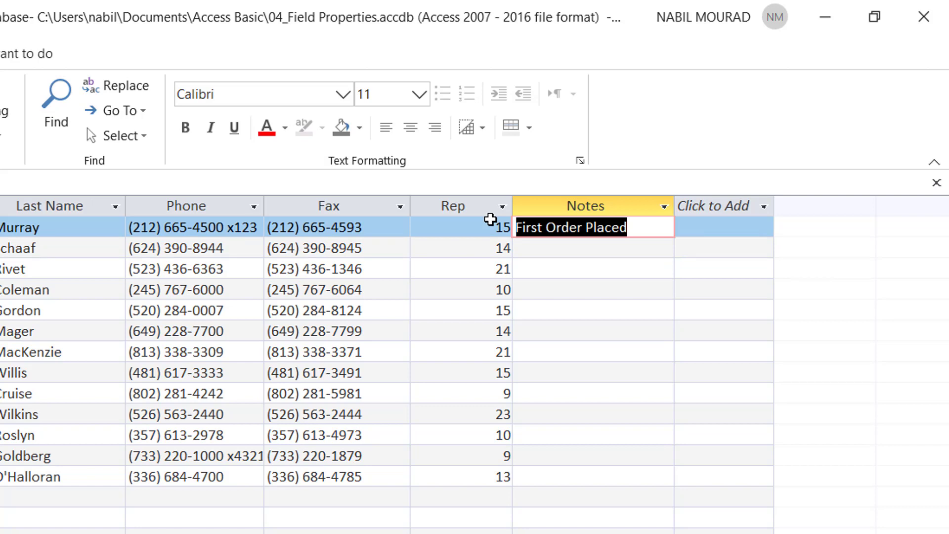
{"action": "type", "text": "10% Discount on Future Orders"}
{"action": "key", "text": "Down"}
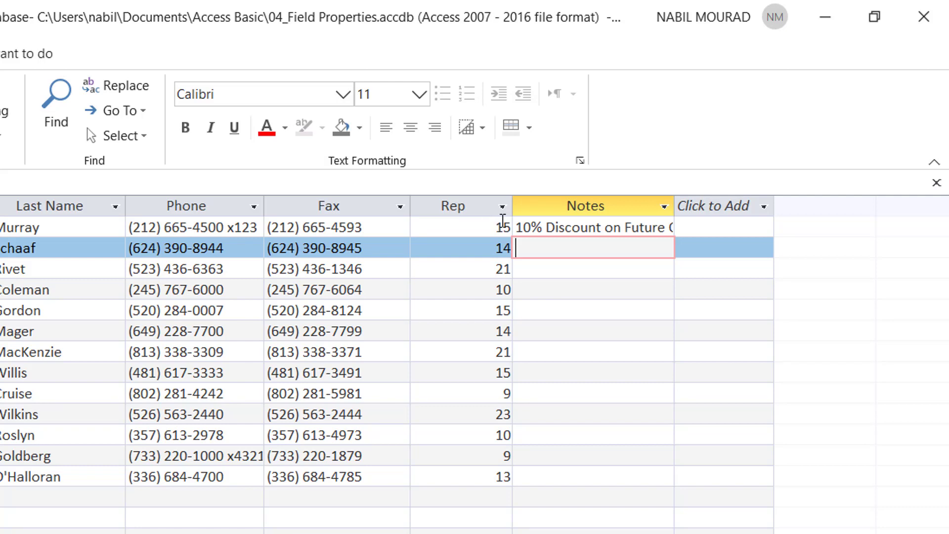
{"action": "left_click", "coordinate": [572, 223]}
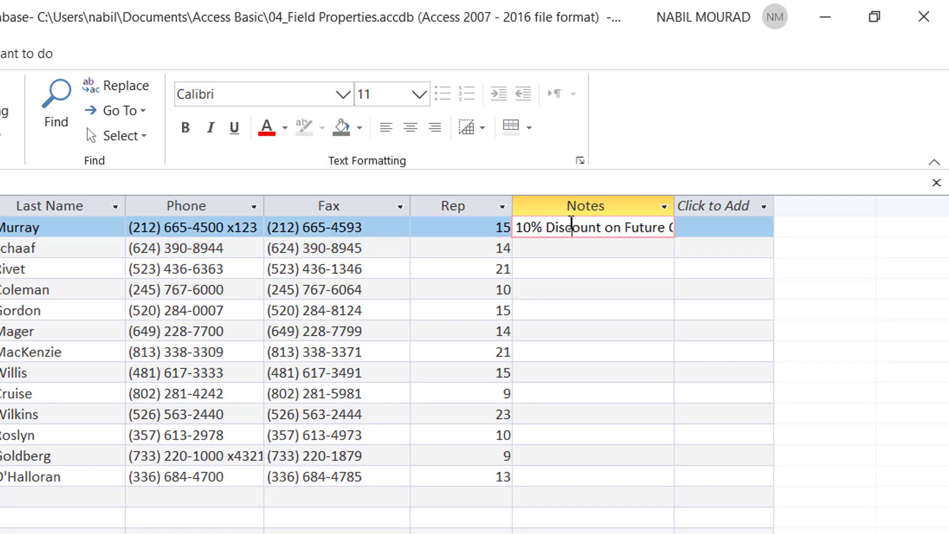
Show the first retailer's Notes column history with its three versions, close it, and scroll back left.
{"action": "right_click", "coordinate": [572, 224]}
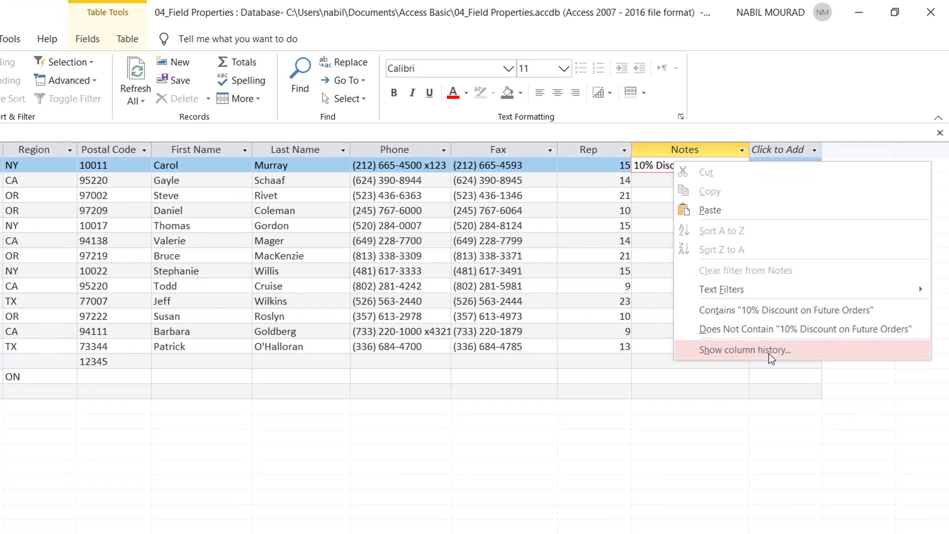
{"action": "left_click", "coordinate": [769, 354]}
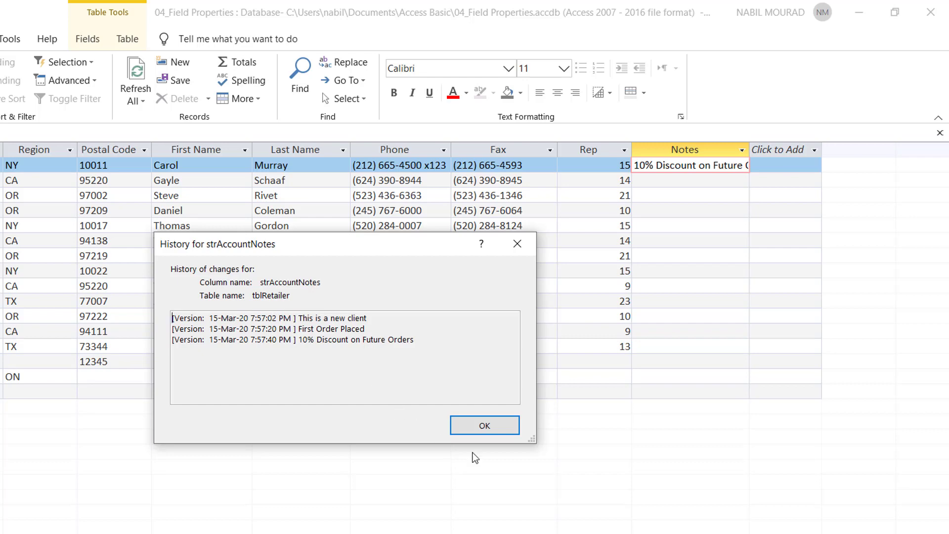
{"action": "left_click", "coordinate": [500, 424]}
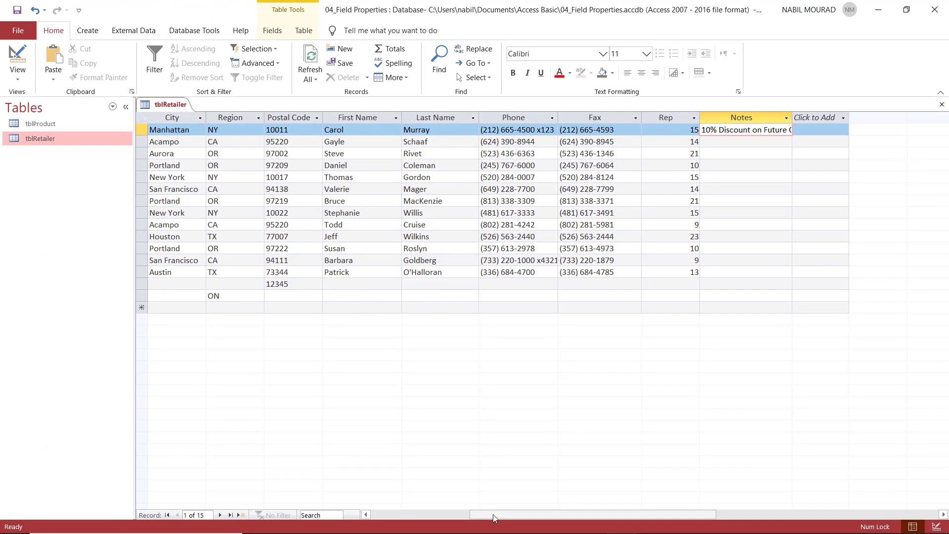
{"action": "left_click_drag", "start_coordinate": [494, 514], "coordinate": [378, 512]}
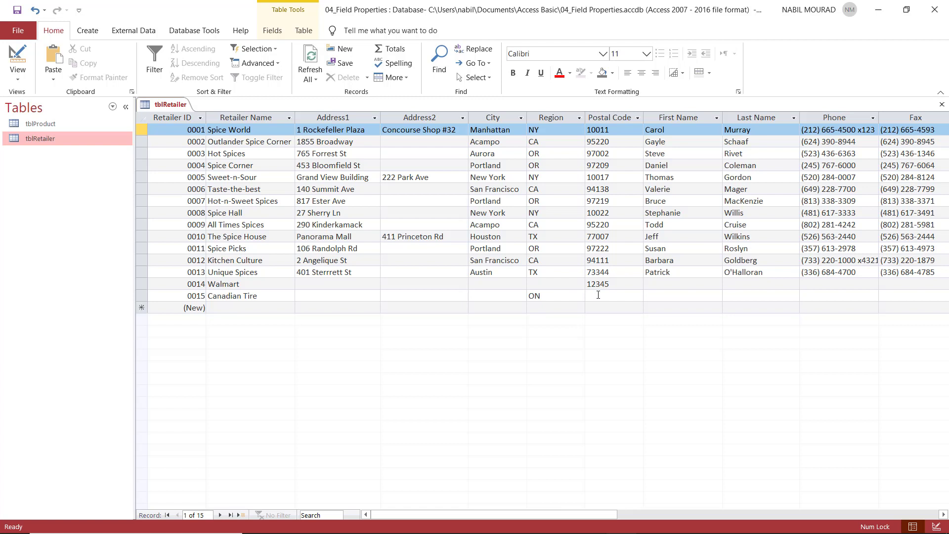
Enter Canadian Tire's Fax cell so the (***) ***-**** input mask placeholder appears.
{"action": "left_click", "coordinate": [942, 515]}
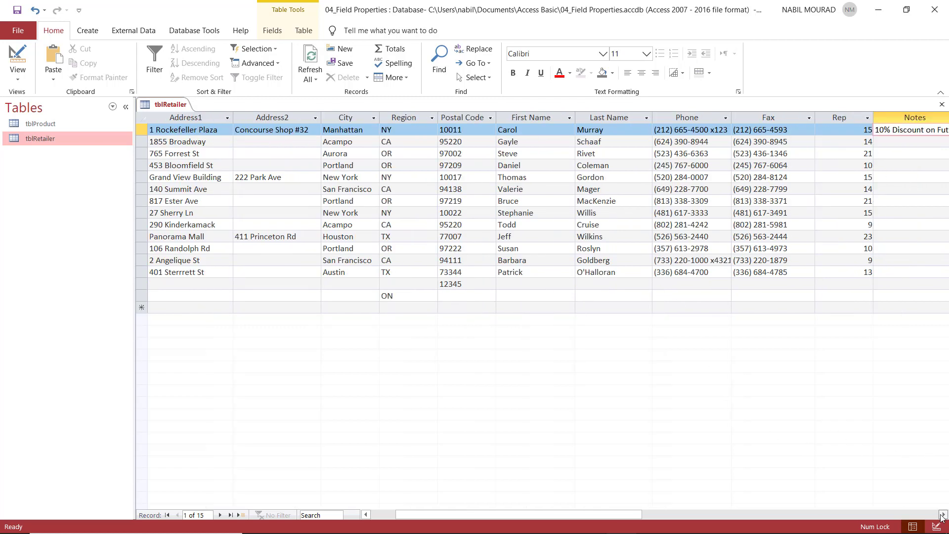
{"action": "left_click", "coordinate": [740, 296]}
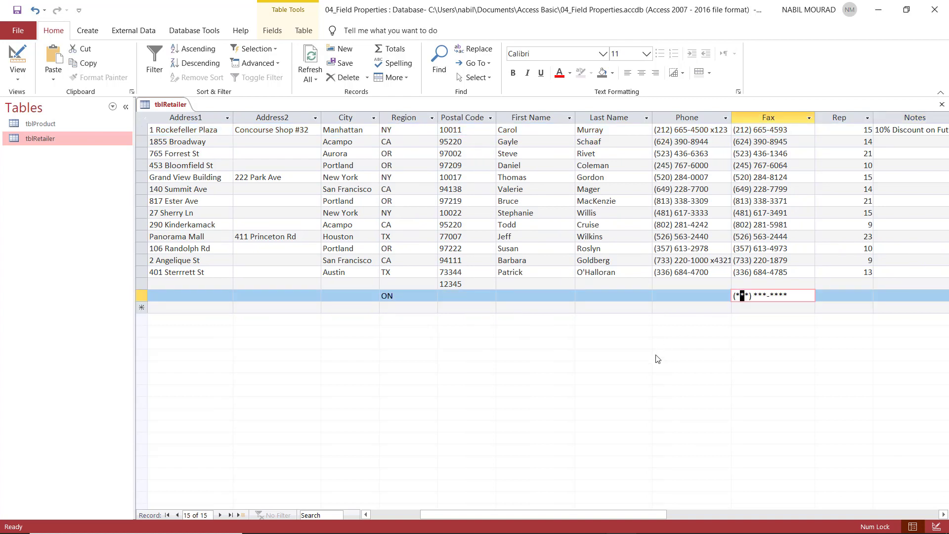
{"action": "scroll", "coordinate": [741, 355], "scroll_direction": "right", "scroll_amount": 3}
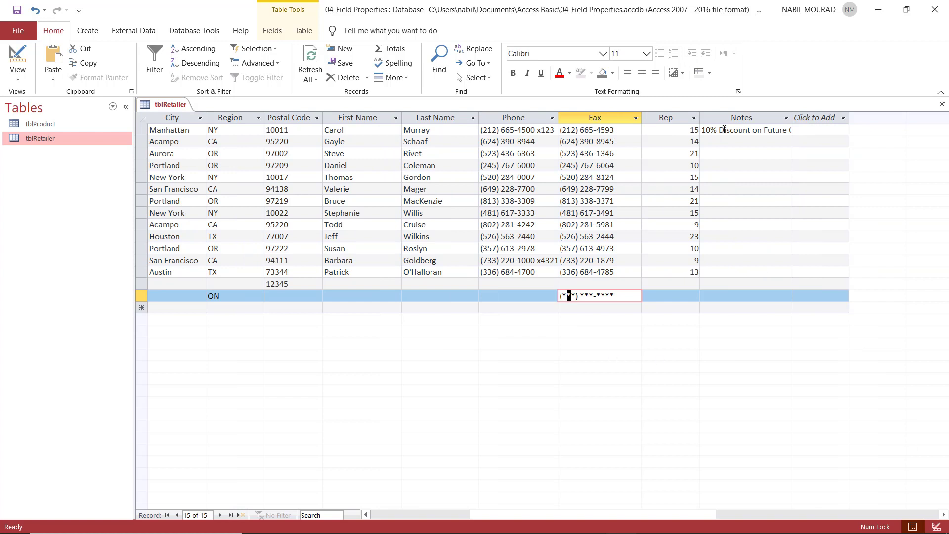